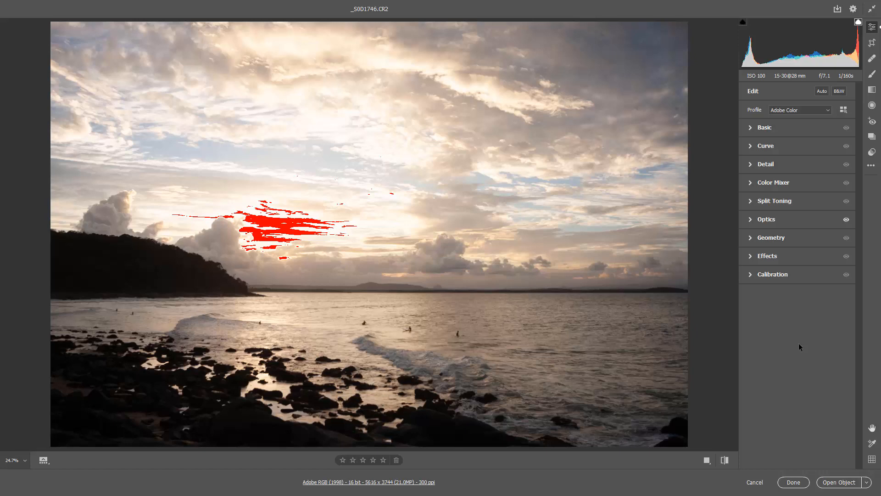
pyautogui.hotkey('ctrl', 'z')
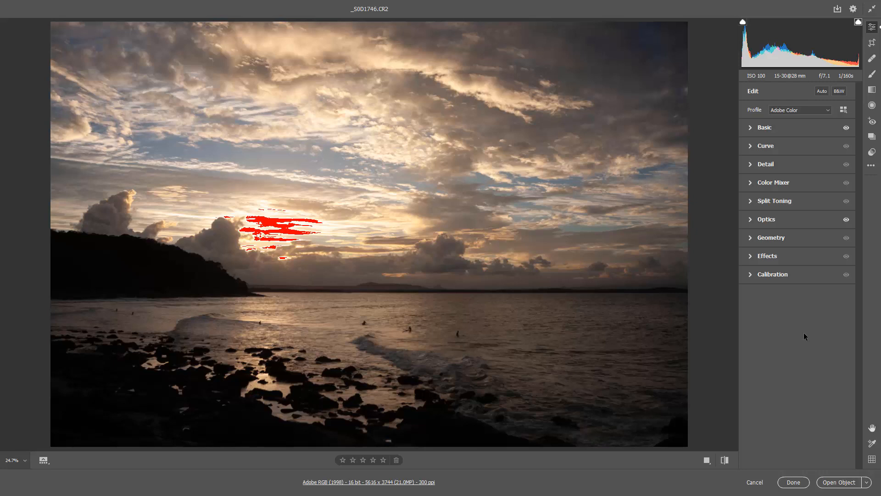
pyautogui.click(797, 202)
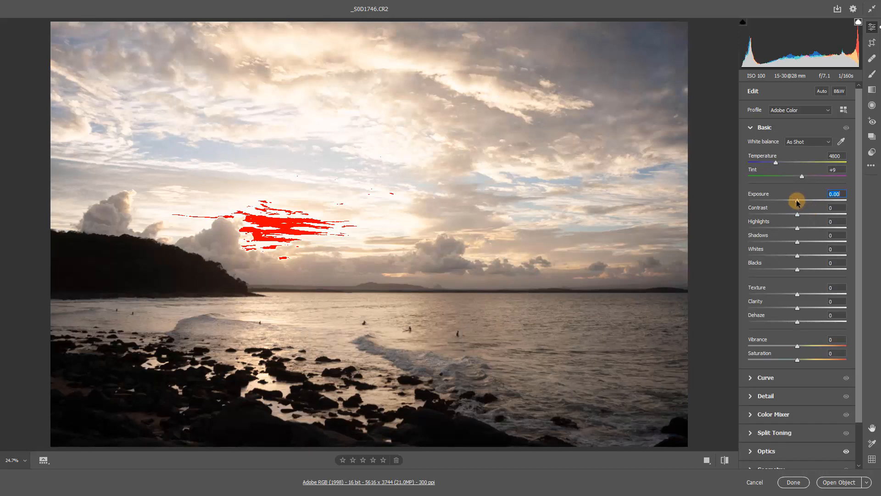
pyautogui.moveTo(797, 202); pyautogui.dragTo(807, 217)
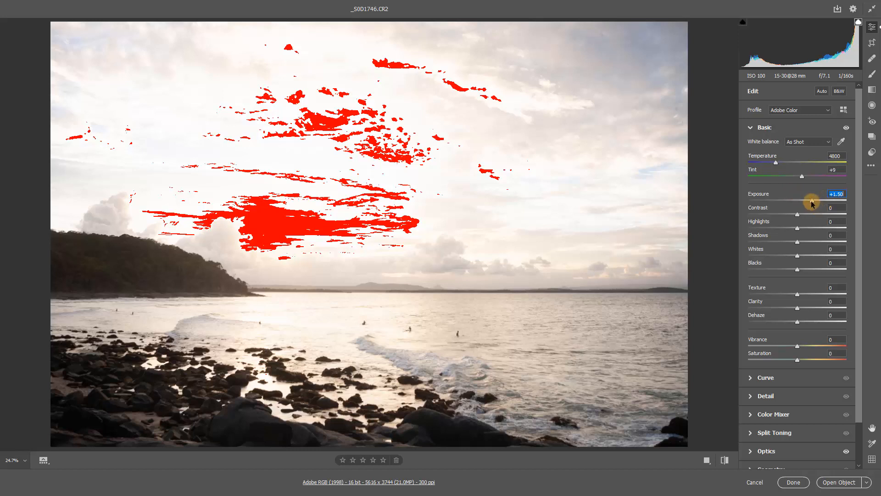
pyautogui.doubleClick(812, 204)
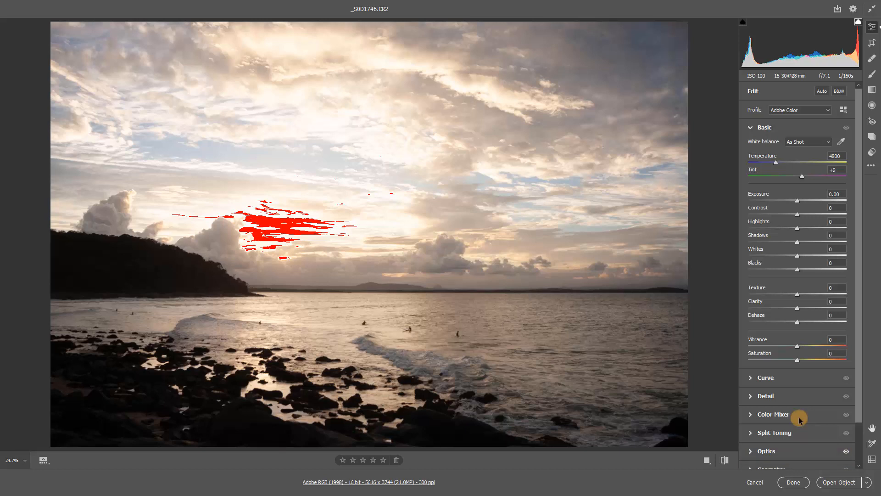
pyautogui.press('Tab')
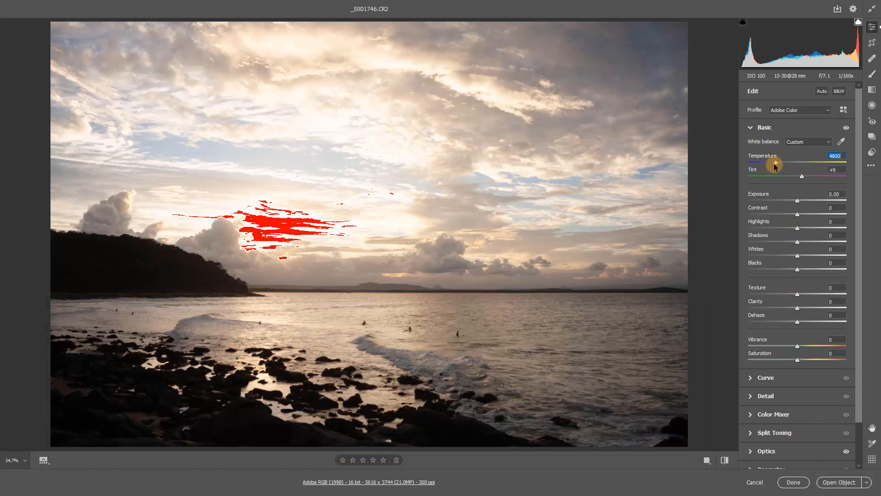
# - Warm the photo by setting the temperature to 5550, and raise the clarity to +49
pyautogui.moveTo(775, 164); pyautogui.dragTo(783, 164)
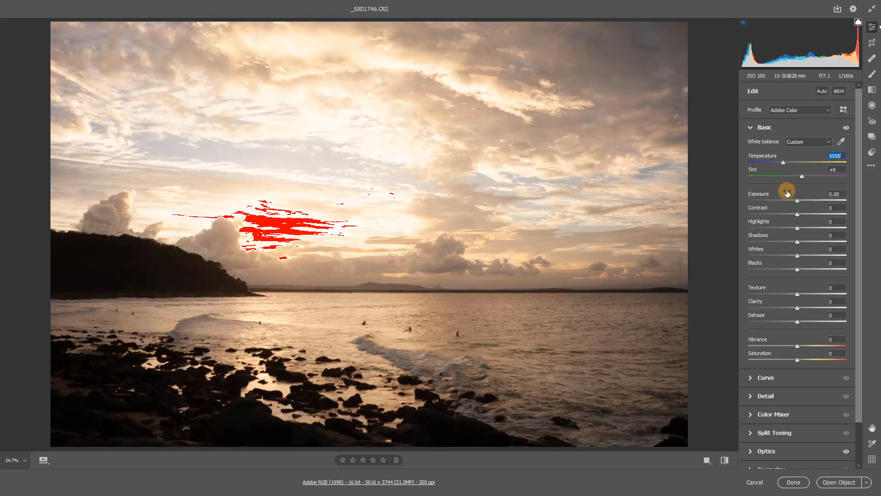
pyautogui.click(823, 310)
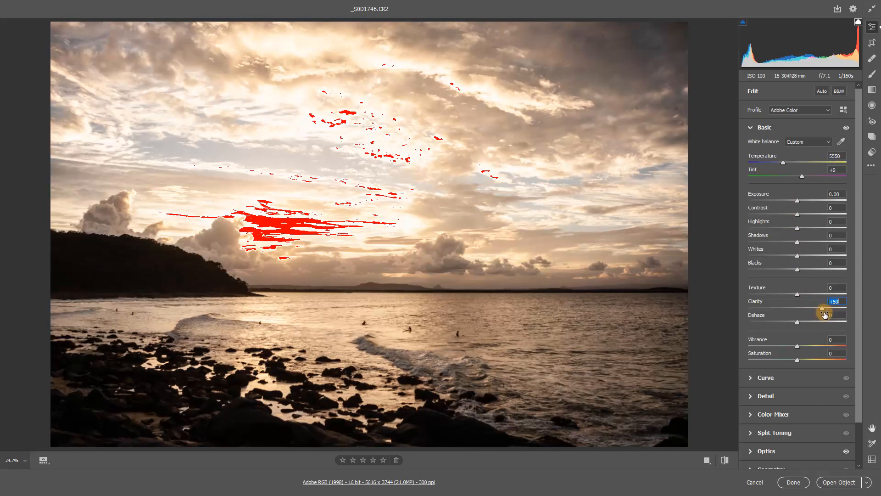
pyautogui.moveTo(823, 310); pyautogui.dragTo(821, 310)
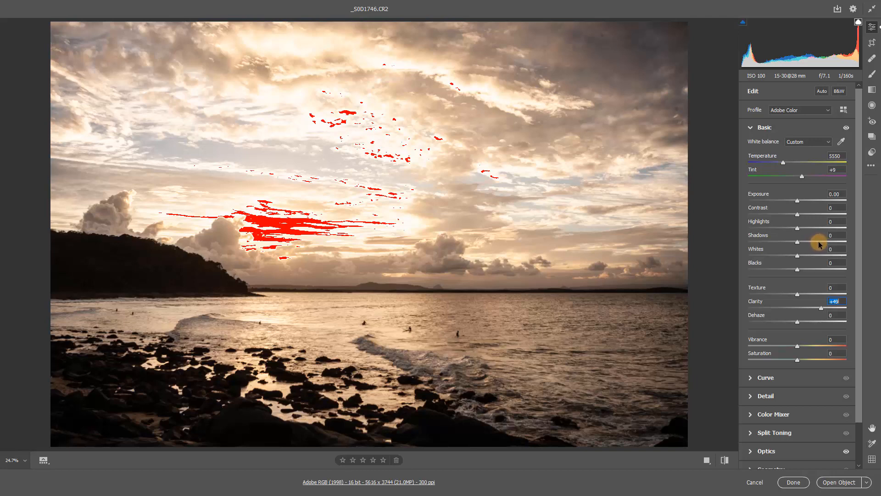
# - Set the photo's shadows to +36 and its vibrance to +33
pyautogui.click(819, 242)
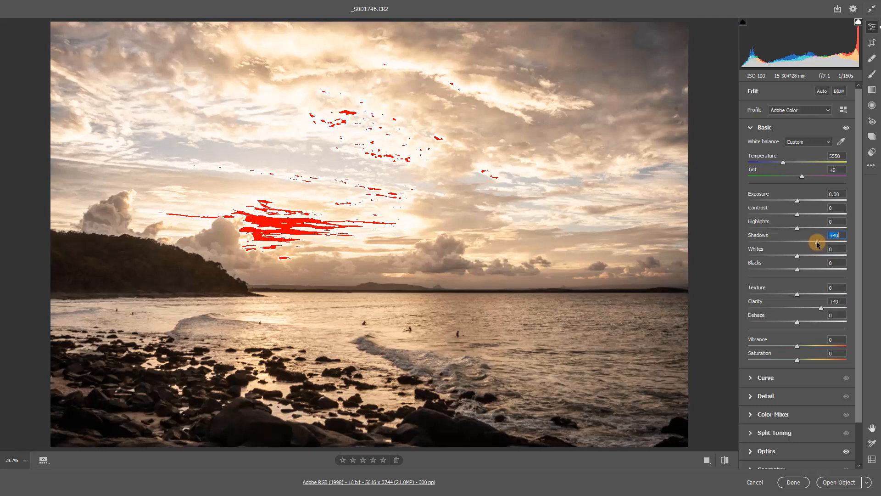
pyautogui.moveTo(817, 242); pyautogui.dragTo(815, 251)
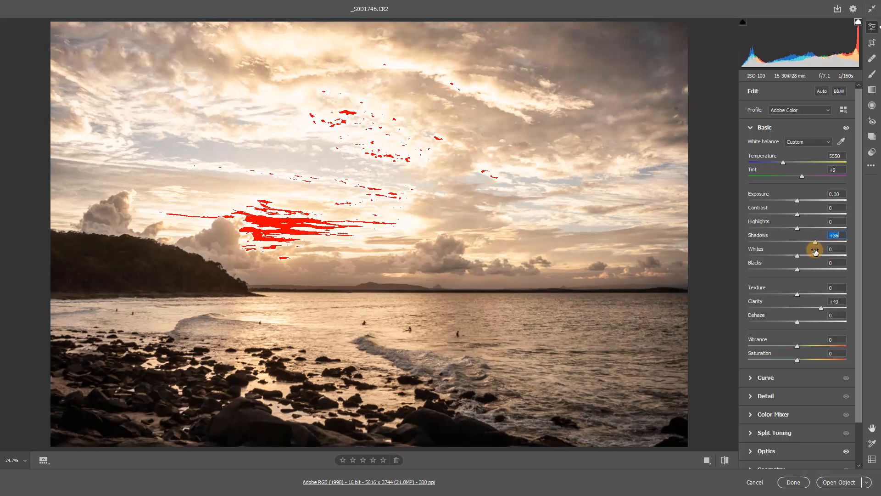
pyautogui.click(808, 345)
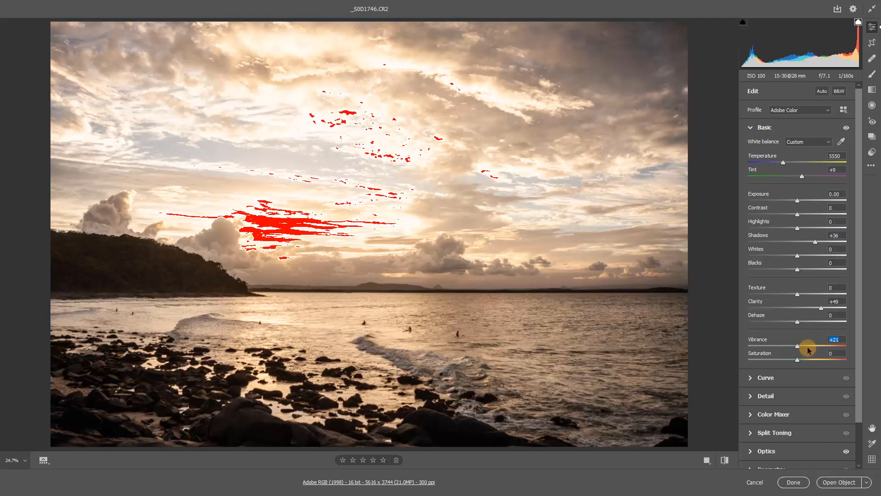
pyautogui.moveTo(808, 347); pyautogui.dragTo(813, 347)
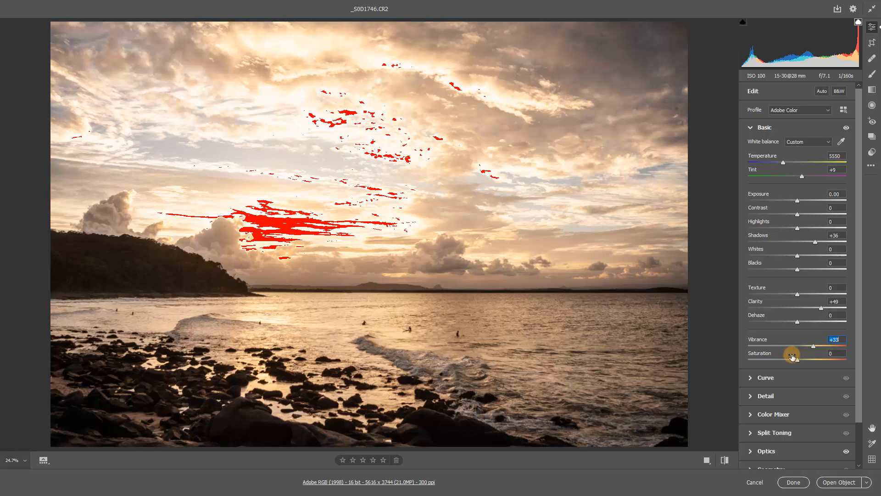
# - Draw a vertical graduated filter from the bright sky down to the water below the horizon, with highlights at -68
pyautogui.click(872, 91)
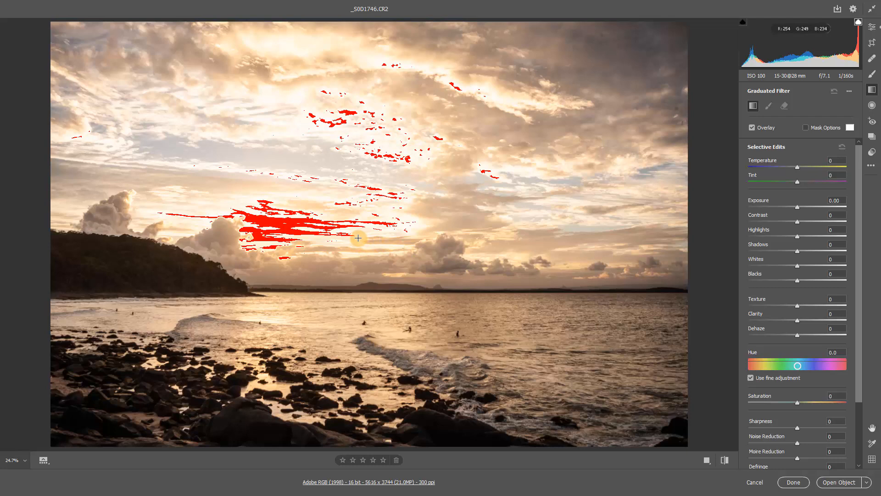
pyautogui.moveTo(357, 225); pyautogui.dragTo(357, 343)
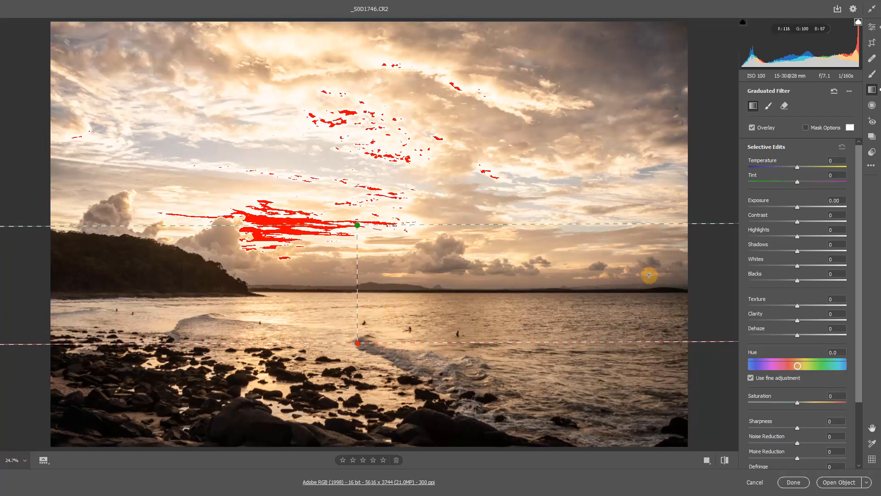
pyautogui.click(764, 236)
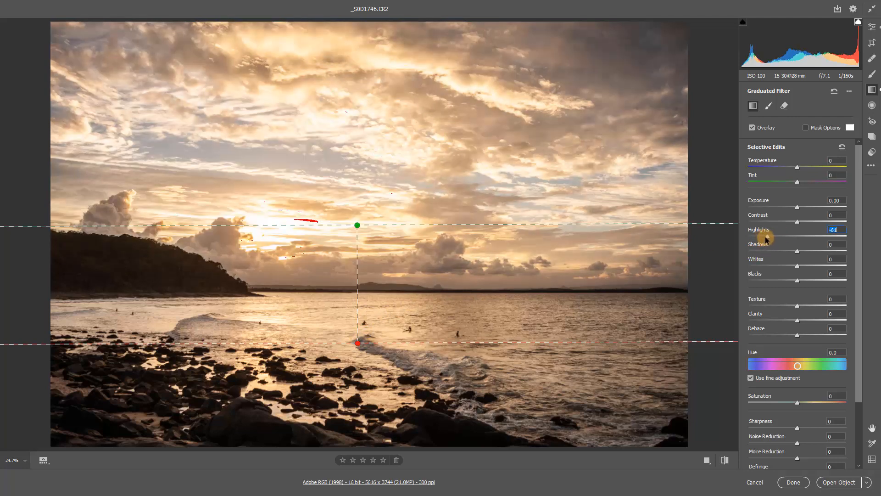
pyautogui.moveTo(764, 239); pyautogui.dragTo(764, 239)
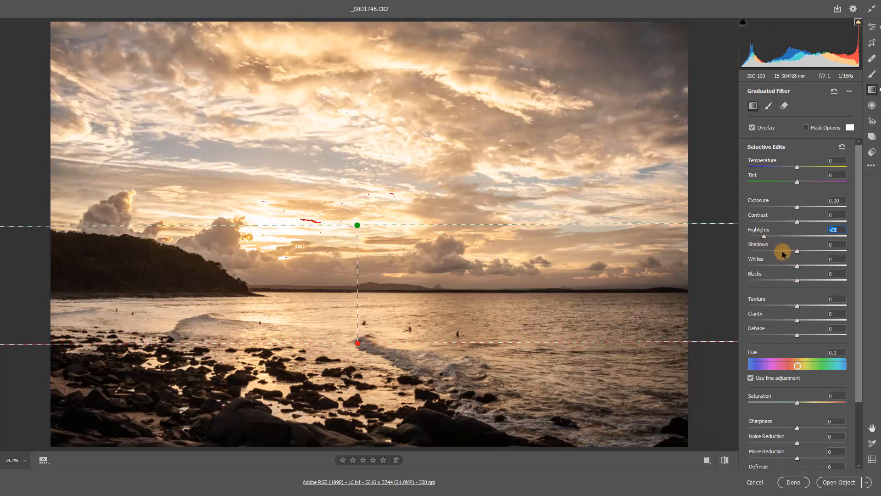
# - Set the sky graduated filter's clarity to +51, exposure to -0.70 and blacks to -33
pyautogui.click(822, 320)
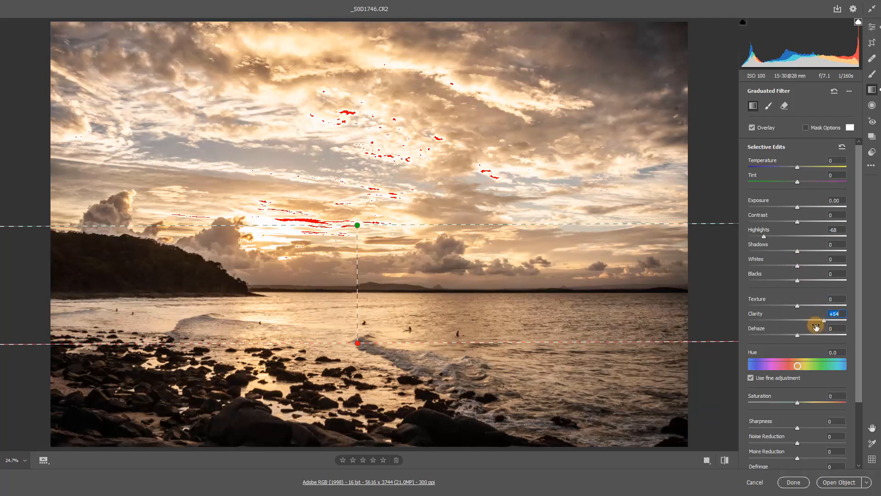
pyautogui.moveTo(823, 323); pyautogui.dragTo(822, 322)
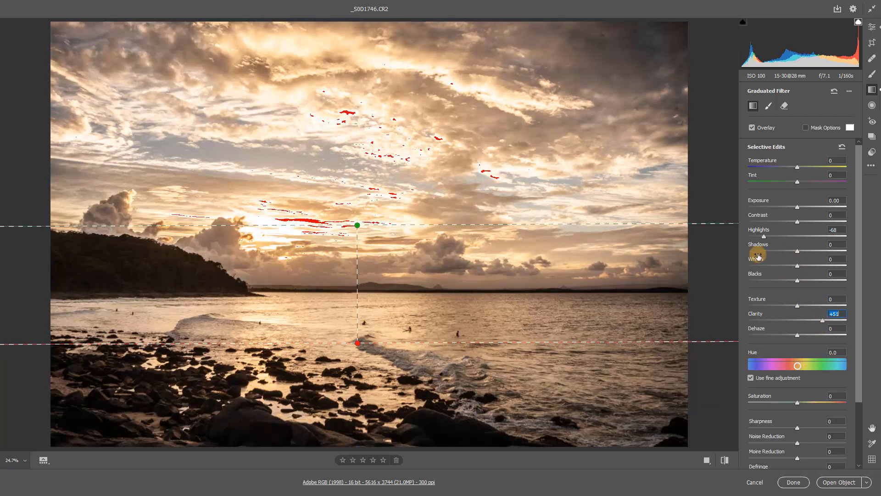
pyautogui.click(797, 207)
pyautogui.moveTo(797, 208); pyautogui.dragTo(788, 209)
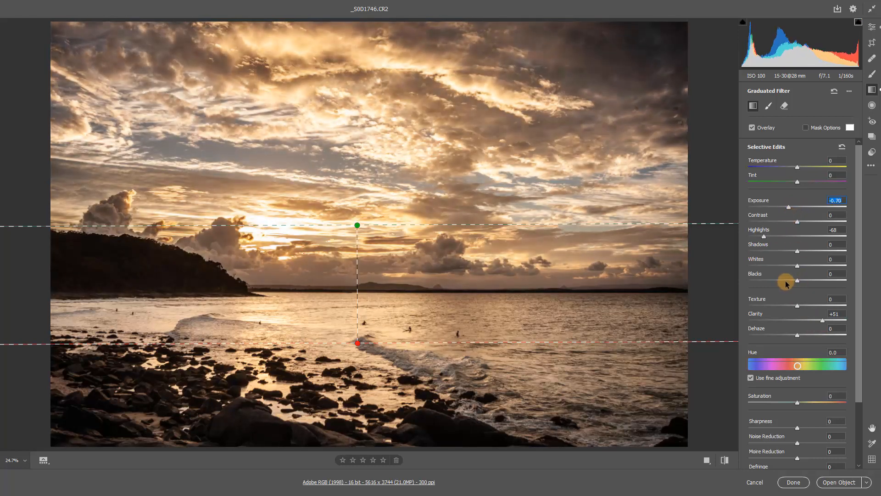
pyautogui.moveTo(787, 283); pyautogui.dragTo(782, 281)
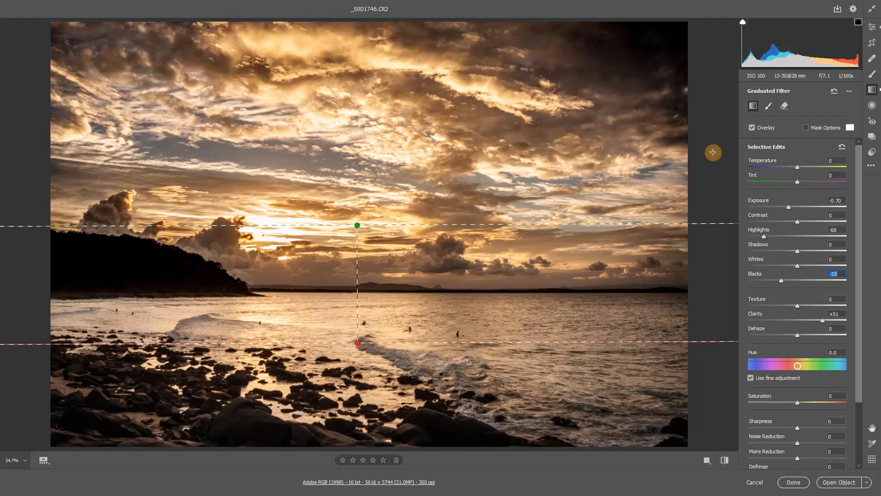
# - Erase the filter effect from the dark upper-right clouds and the right end of the horizon using size 8, feather 100, flow 4
pyautogui.click(768, 108)
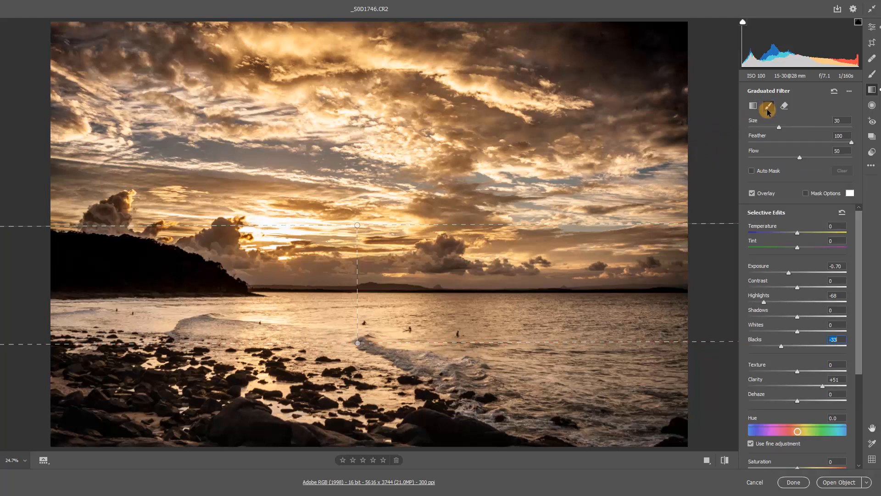
pyautogui.click(786, 109)
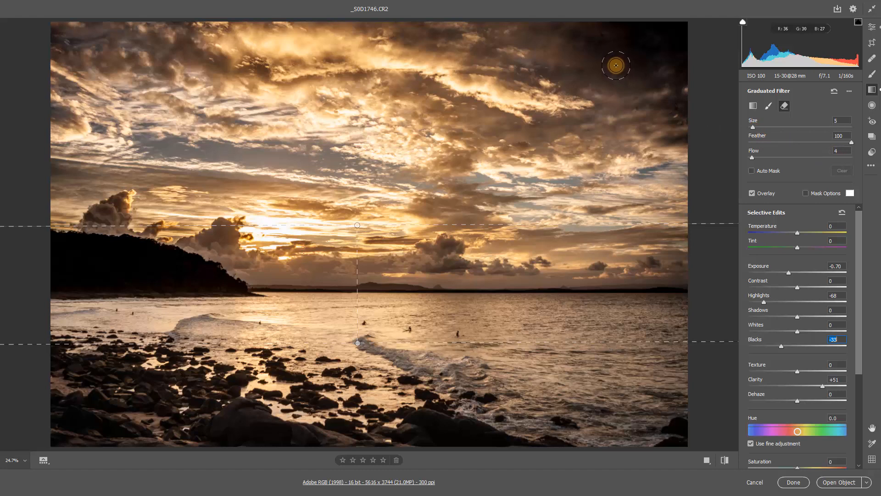
pyautogui.press(']')
pyautogui.press(']')
pyautogui.press(']')
pyautogui.moveTo(609, 68)
pyautogui.mouseDown()
pyautogui.moveTo(685, 29)
pyautogui.moveTo(681, 86)
pyautogui.moveTo(682, 28)
pyautogui.moveTo(620, 18)
pyautogui.moveTo(581, 29)
pyautogui.moveTo(708, 20)
pyautogui.moveTo(692, 60)
pyautogui.moveTo(685, 28)
pyautogui.moveTo(692, 154)
pyautogui.moveTo(687, 26)
pyautogui.moveTo(475, 25)
pyautogui.moveTo(620, 70)
pyautogui.moveTo(655, 61)
pyautogui.moveTo(612, 49)
pyautogui.moveTo(536, 67)
pyautogui.mouseUp()
pyautogui.moveTo(634, 277); pyautogui.dragTo(650, 261)
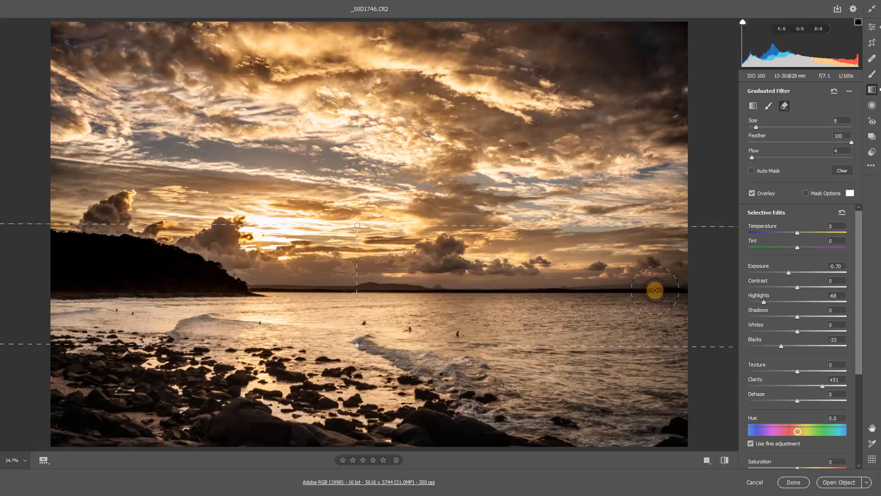
# - Add a second, tilted graduated filter from the photo's upper-left corner into the sky and reset its local correction settings
pyautogui.click(754, 106)
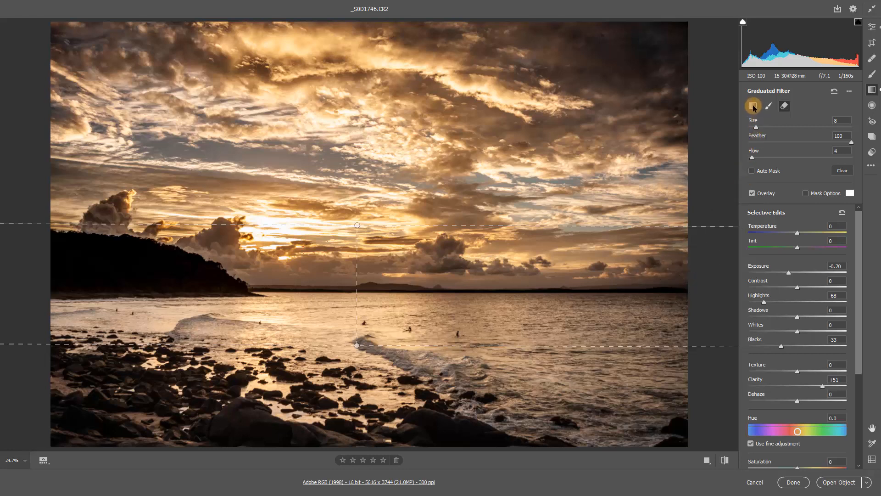
pyautogui.click(753, 106)
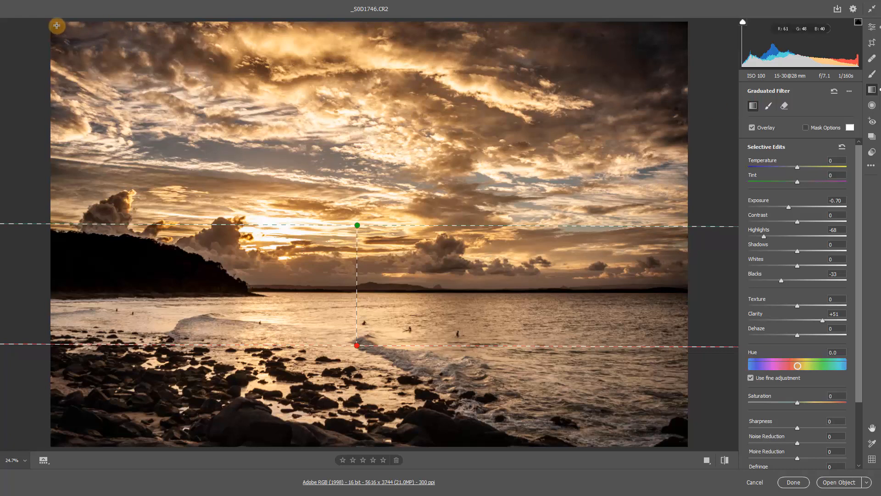
pyautogui.moveTo(84, 18); pyautogui.dragTo(108, 159)
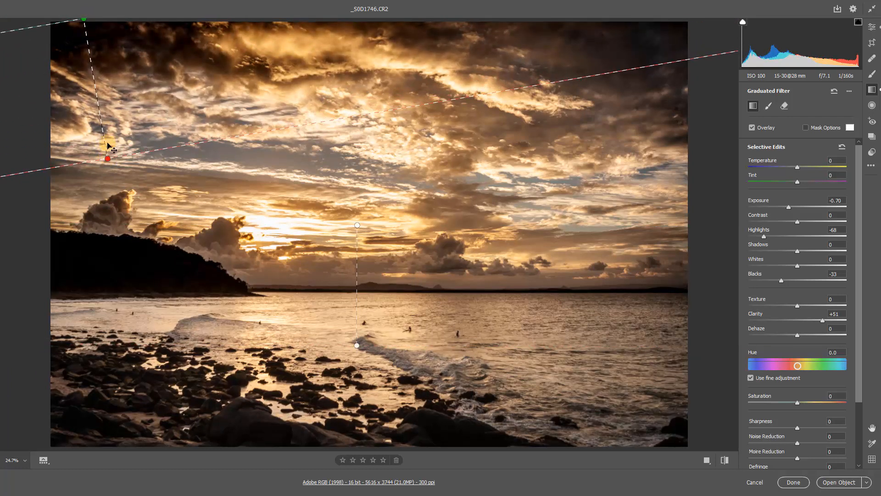
pyautogui.rightClick(130, 65)
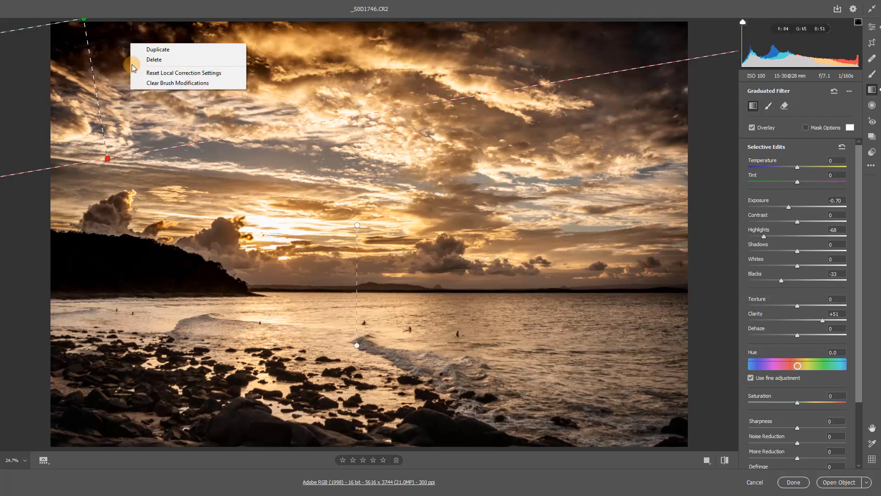
pyautogui.click(156, 78)
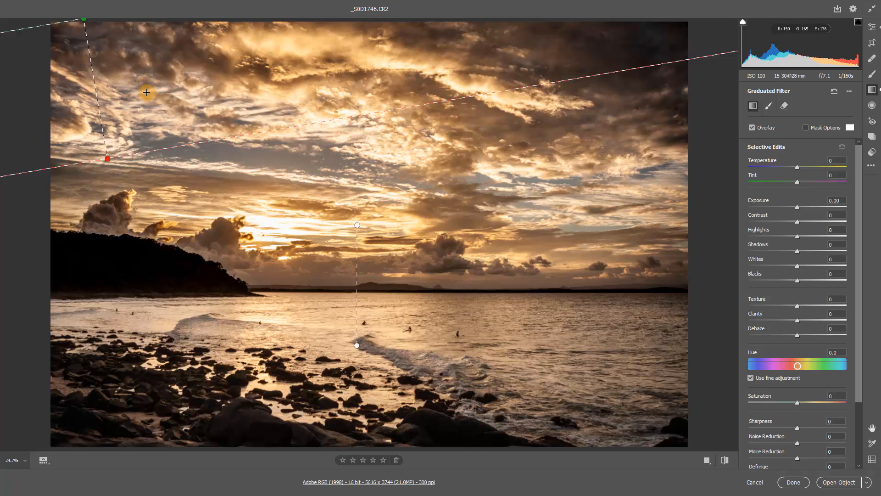
# - Hide the filter overlay, set the corner filter's exposure to -1.10, and return to the global edit settings
pyautogui.press('v')
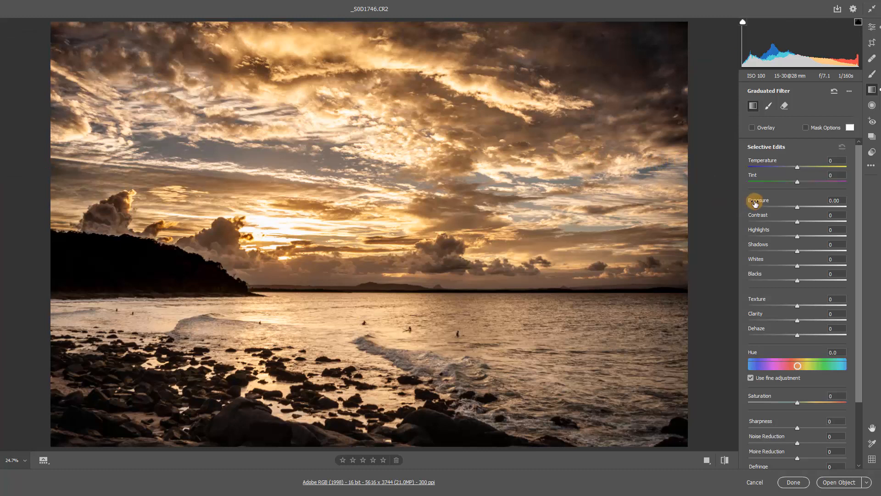
pyautogui.click(796, 207)
pyautogui.moveTo(796, 209); pyautogui.dragTo(779, 213)
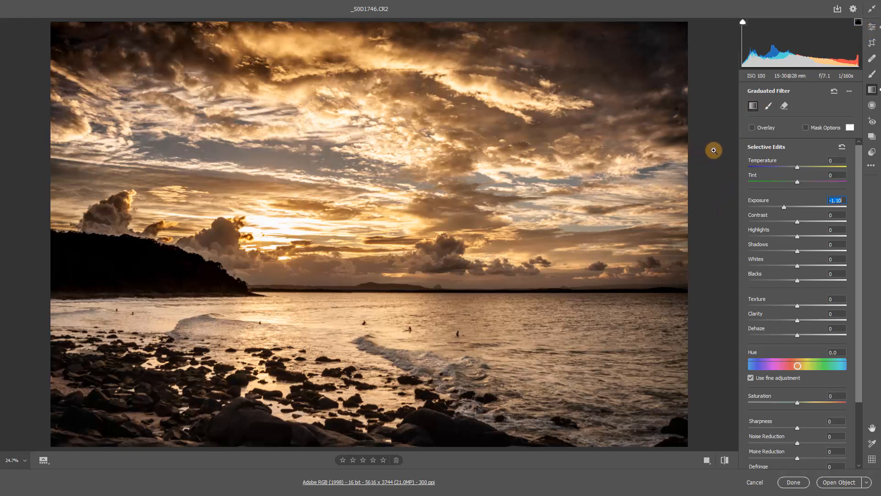
pyautogui.press('e')
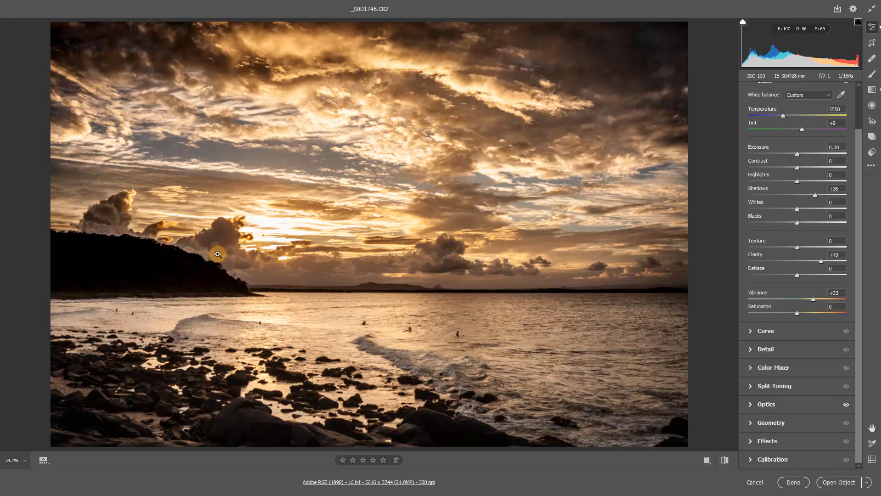
# - Erase the horizon graduated filter's effect from the dark headland and the left shoreline, using eraser sizes 8 and 6, feather 100, flow 2
pyautogui.click(872, 91)
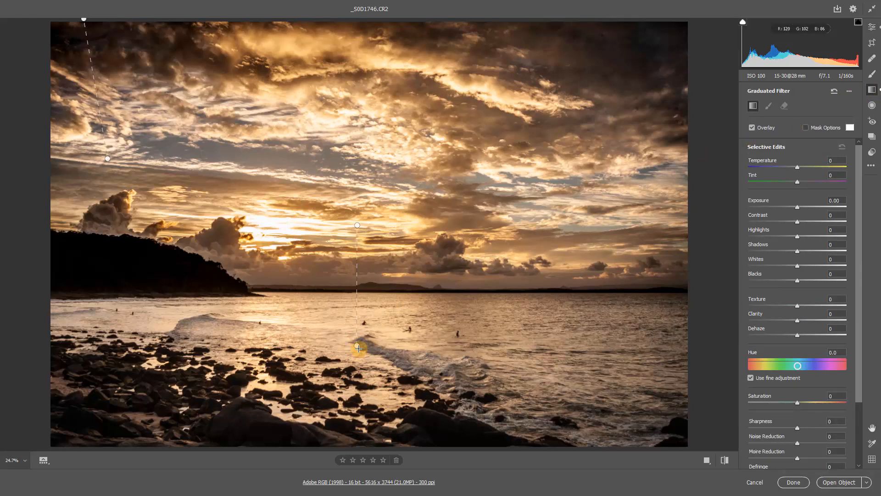
pyautogui.click(357, 347)
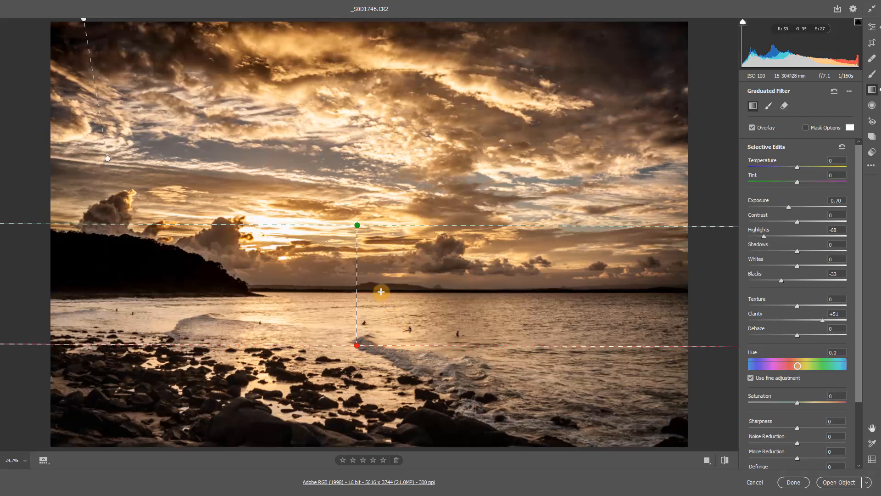
pyautogui.click(769, 107)
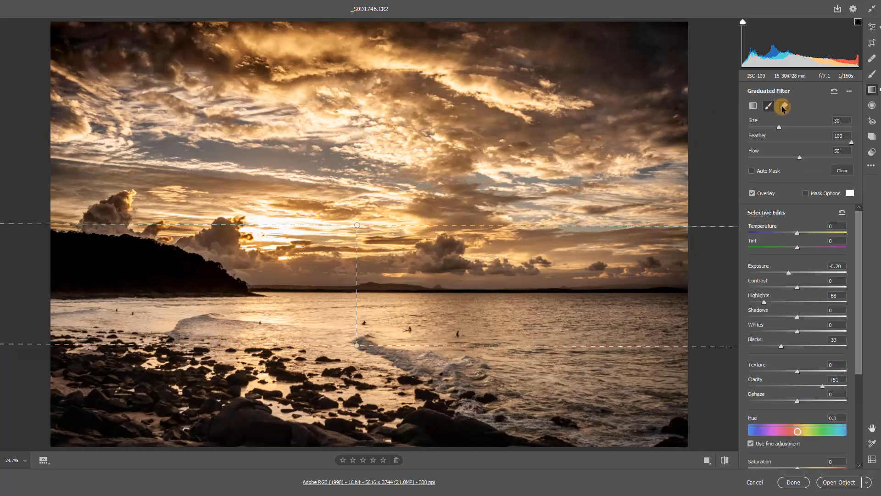
pyautogui.click(784, 106)
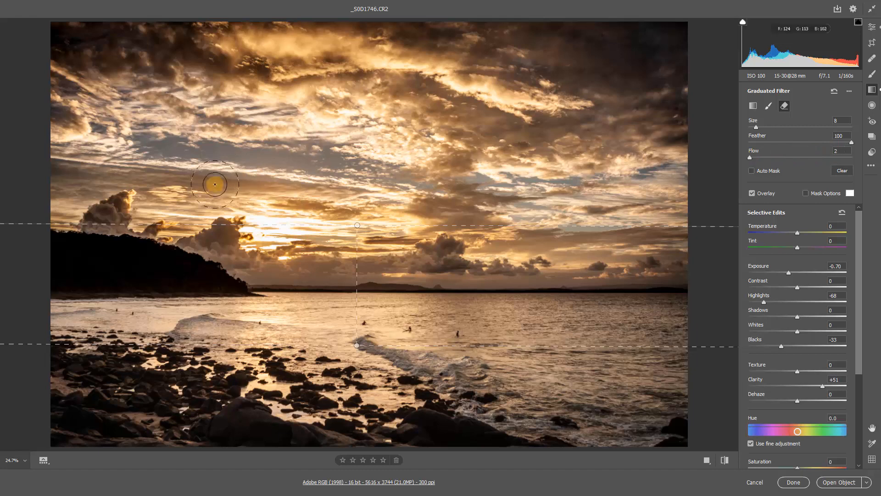
pyautogui.moveTo(71, 224)
pyautogui.mouseDown()
pyautogui.moveTo(54, 231)
pyautogui.moveTo(91, 231)
pyautogui.moveTo(37, 225)
pyautogui.moveTo(83, 225)
pyautogui.moveTo(56, 242)
pyautogui.moveTo(91, 242)
pyautogui.moveTo(45, 223)
pyautogui.moveTo(159, 245)
pyautogui.moveTo(233, 272)
pyautogui.moveTo(32, 225)
pyautogui.moveTo(150, 233)
pyautogui.moveTo(246, 257)
pyautogui.moveTo(159, 225)
pyautogui.moveTo(117, 233)
pyautogui.moveTo(222, 242)
pyautogui.moveTo(52, 235)
pyautogui.moveTo(91, 214)
pyautogui.moveTo(84, 232)
pyautogui.moveTo(48, 233)
pyautogui.moveTo(80, 215)
pyautogui.moveTo(6, 223)
pyautogui.moveTo(128, 216)
pyautogui.moveTo(195, 258)
pyautogui.moveTo(130, 234)
pyautogui.moveTo(265, 254)
pyautogui.moveTo(171, 234)
pyautogui.moveTo(223, 223)
pyautogui.moveTo(162, 252)
pyautogui.moveTo(157, 230)
pyautogui.moveTo(254, 250)
pyautogui.moveTo(47, 245)
pyautogui.moveTo(112, 235)
pyautogui.moveTo(33, 250)
pyautogui.moveTo(189, 274)
pyautogui.moveTo(9, 310)
pyautogui.moveTo(4, 321)
pyautogui.moveTo(12, 315)
pyautogui.moveTo(11, 324)
pyautogui.moveTo(23, 266)
pyautogui.moveTo(20, 294)
pyautogui.mouseUp()
pyautogui.press('[')
pyautogui.press('[')
pyautogui.press('v')
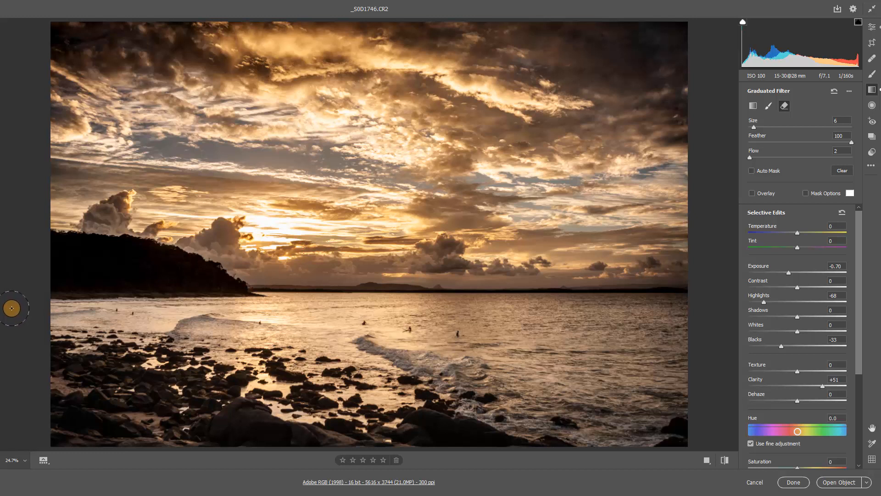
pyautogui.moveTo(11, 310)
pyautogui.mouseDown()
pyautogui.moveTo(17, 325)
pyautogui.moveTo(36, 303)
pyautogui.moveTo(554, 209)
pyautogui.mouseUp()
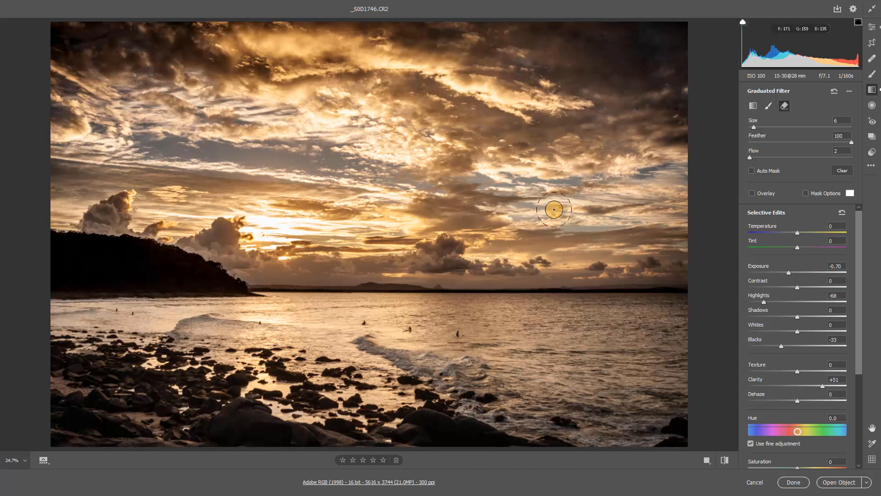
# - Add a radial filter with feather 50 and shape it into a wide ellipse over the central sky, ending just above the horizon
pyautogui.click(873, 106)
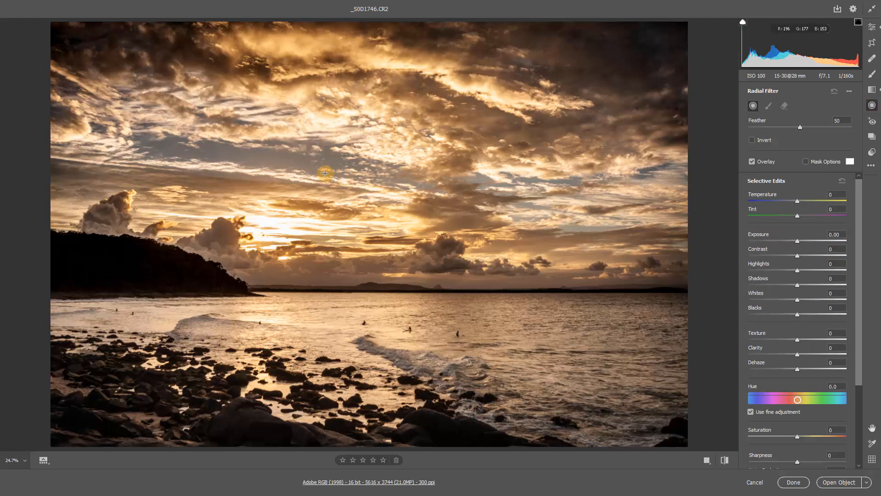
pyautogui.moveTo(208, 126); pyautogui.dragTo(369, 226)
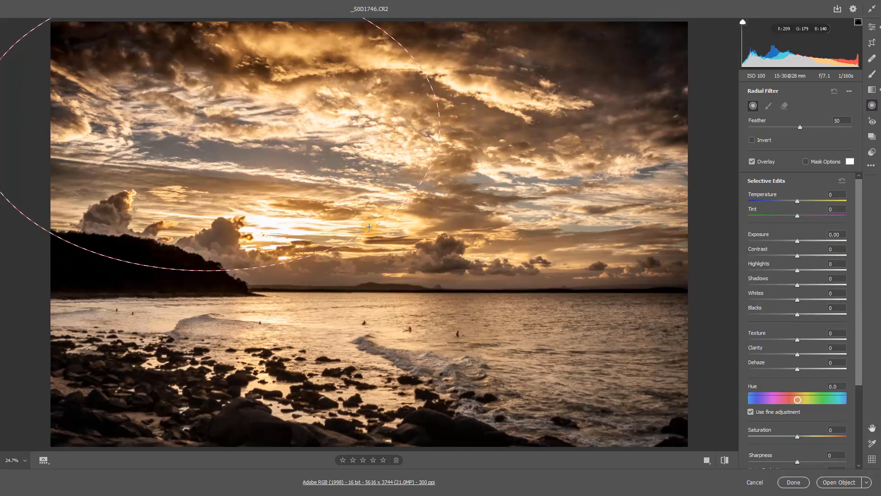
pyautogui.moveTo(243, 138); pyautogui.dragTo(397, 178)
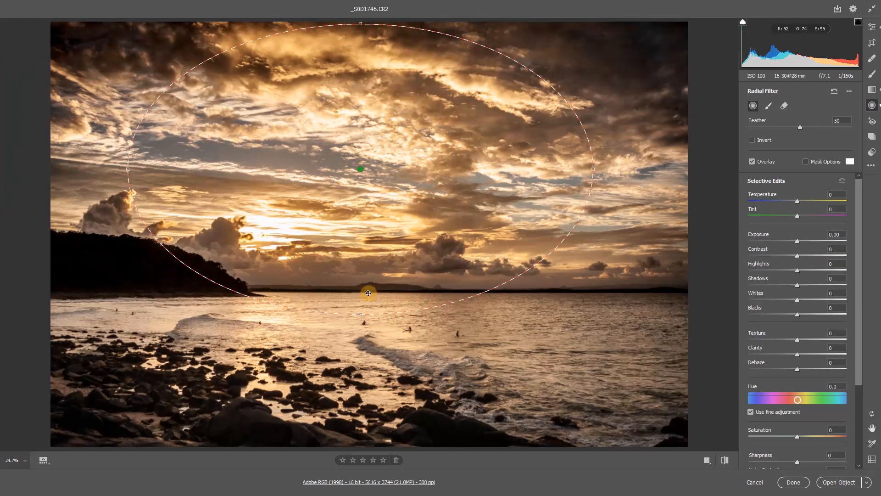
pyautogui.moveTo(360, 313); pyautogui.dragTo(367, 279)
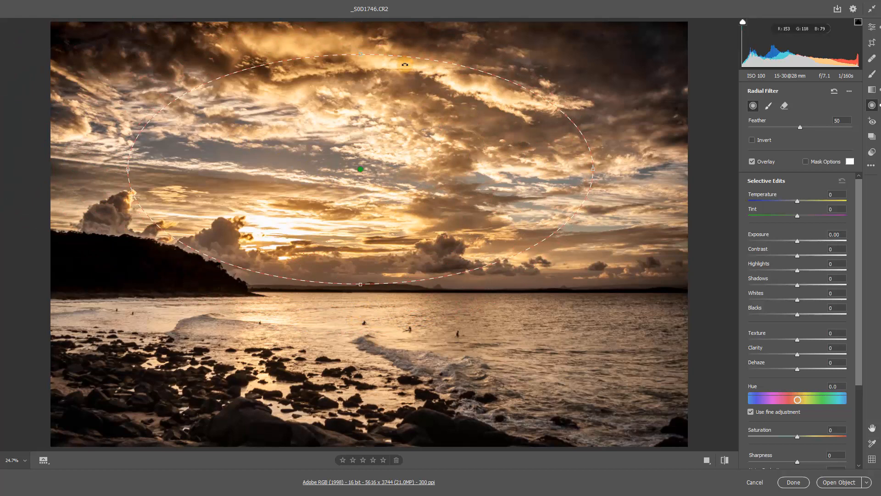
pyautogui.moveTo(363, 117); pyautogui.dragTo(382, 115)
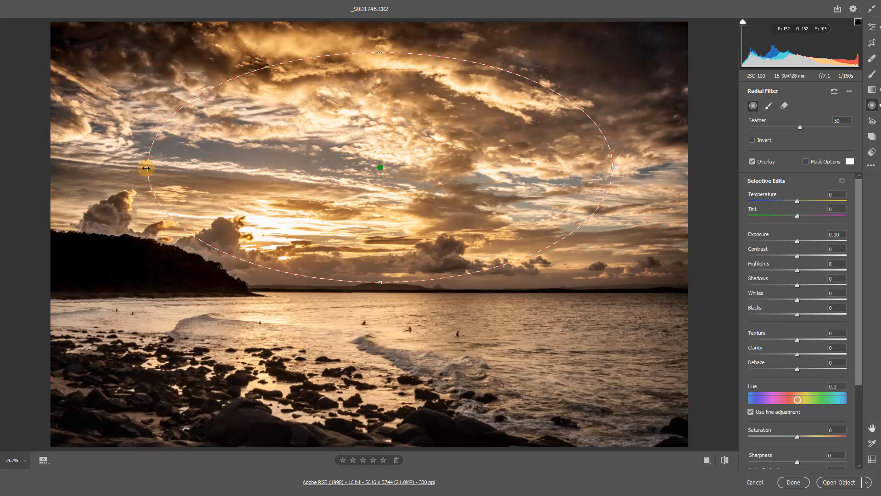
pyautogui.moveTo(147, 167); pyautogui.dragTo(121, 165)
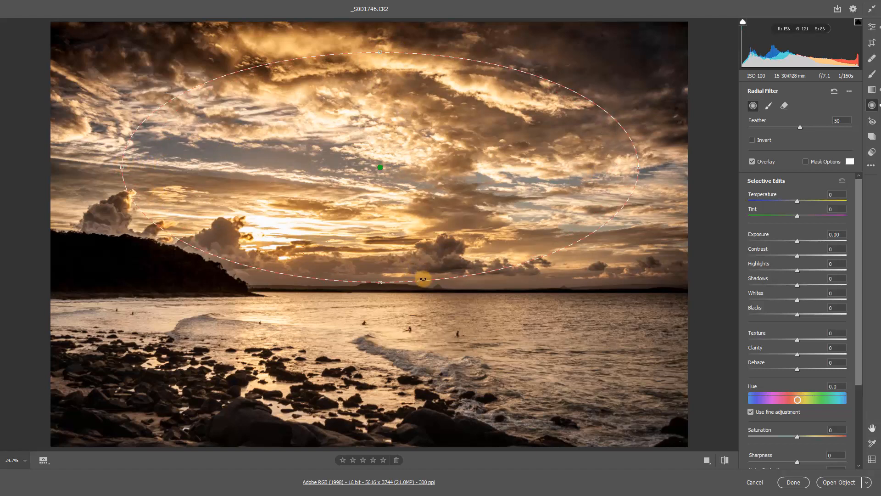
# - Set the radial filter's exposure to -0.50, checking it with the overlay hidden, and return to the global edit settings
pyautogui.press('v')
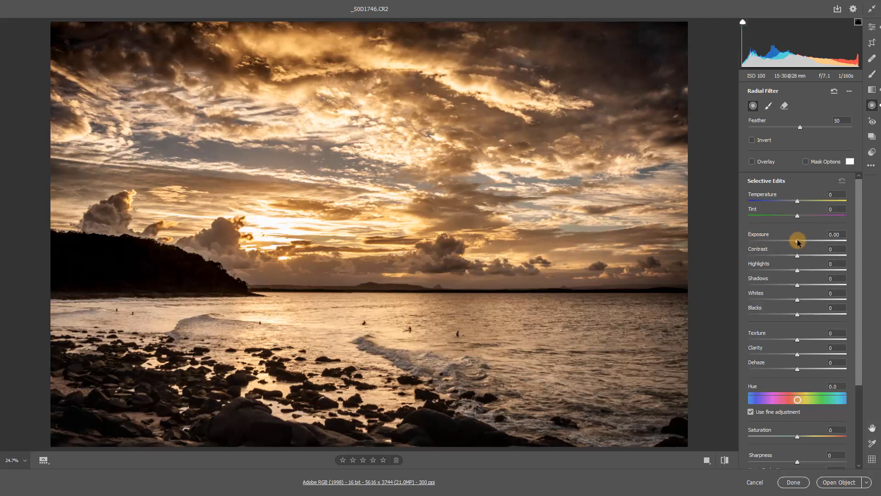
pyautogui.moveTo(798, 242); pyautogui.dragTo(791, 246)
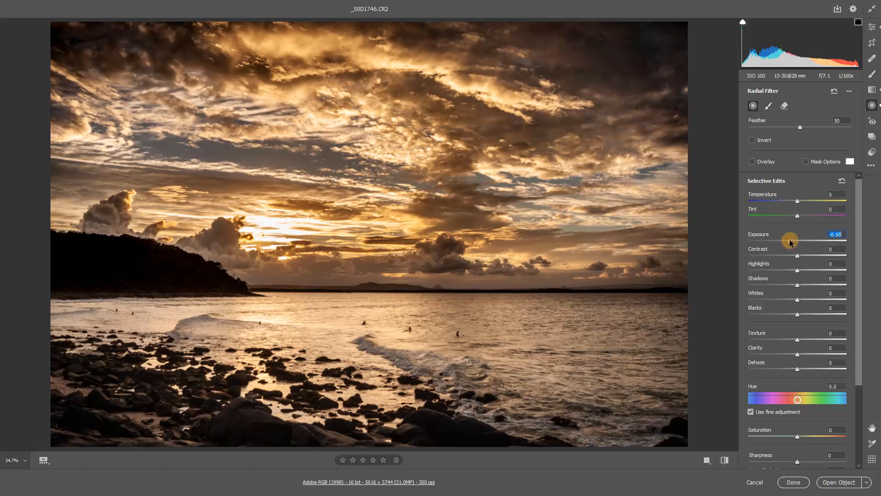
pyautogui.moveTo(790, 243); pyautogui.dragTo(791, 243)
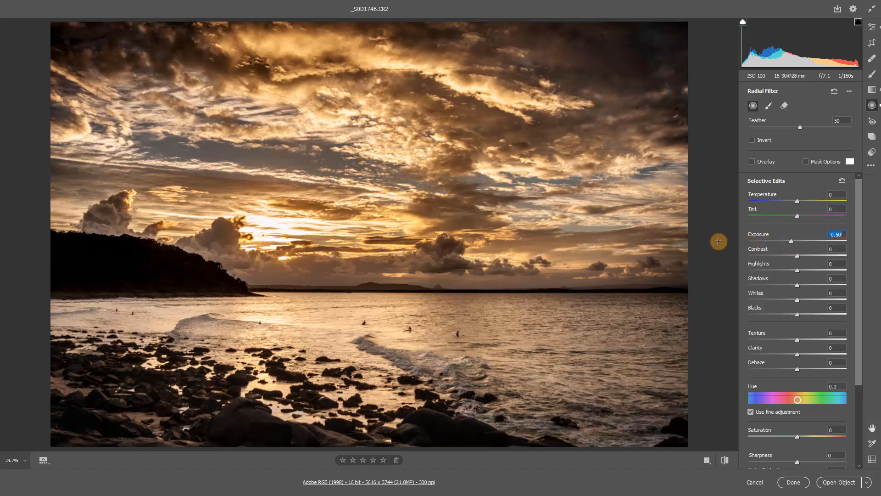
pyautogui.press('v')
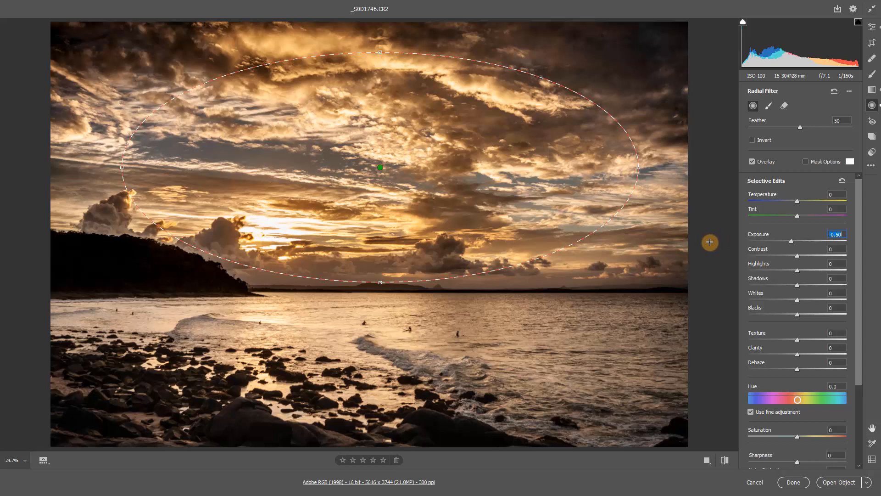
pyautogui.press('e')
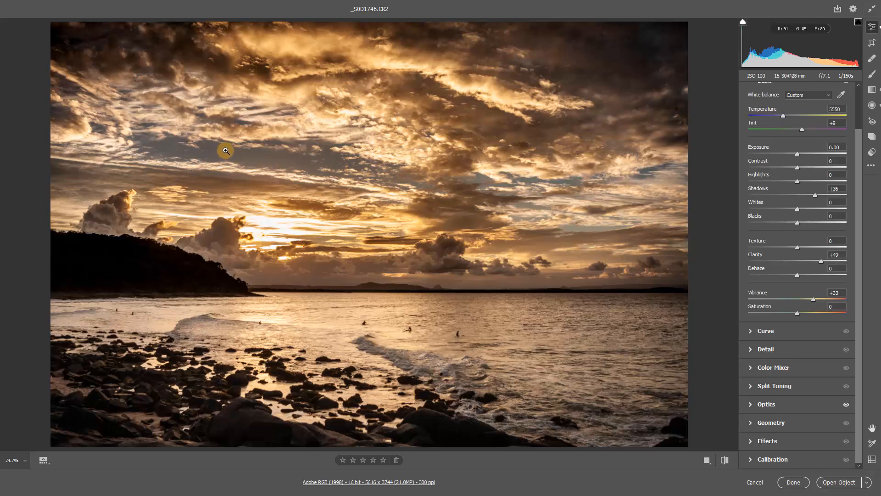
# - Start a new brush adjustment in the grey-blue sky gap with size 5, feather 100, flow 4, and set its temperature to -45
pyautogui.moveTo(231, 156); pyautogui.dragTo(270, 189)
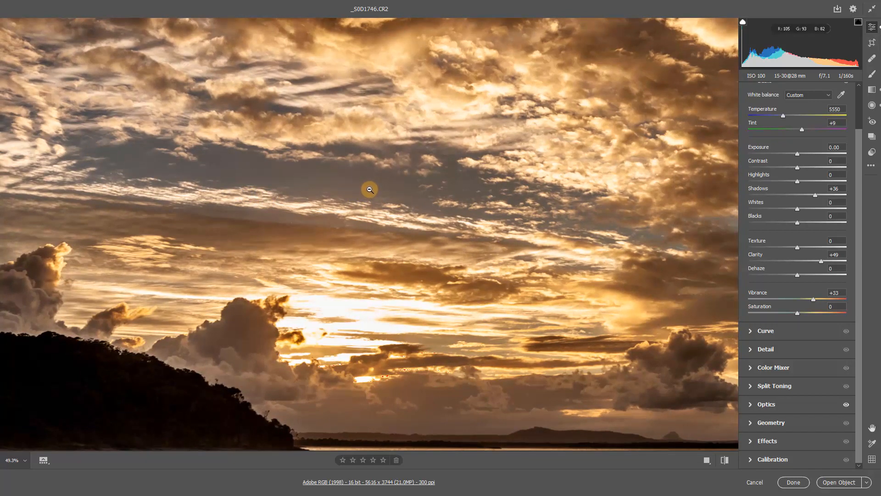
pyautogui.click(872, 74)
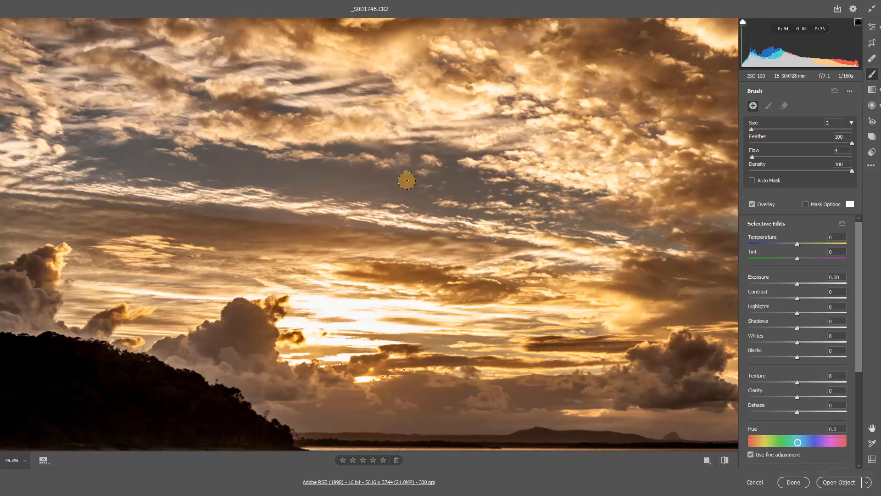
pyautogui.press(']')
pyautogui.press(']')
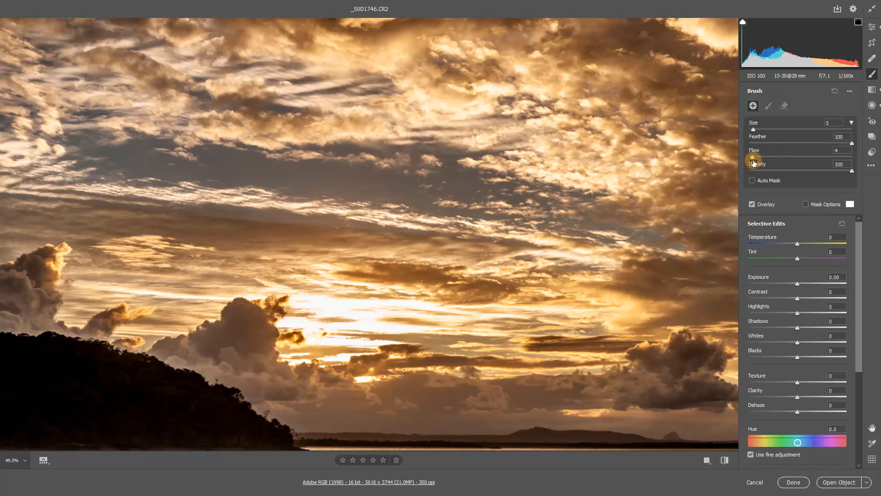
pyautogui.click(98, 154)
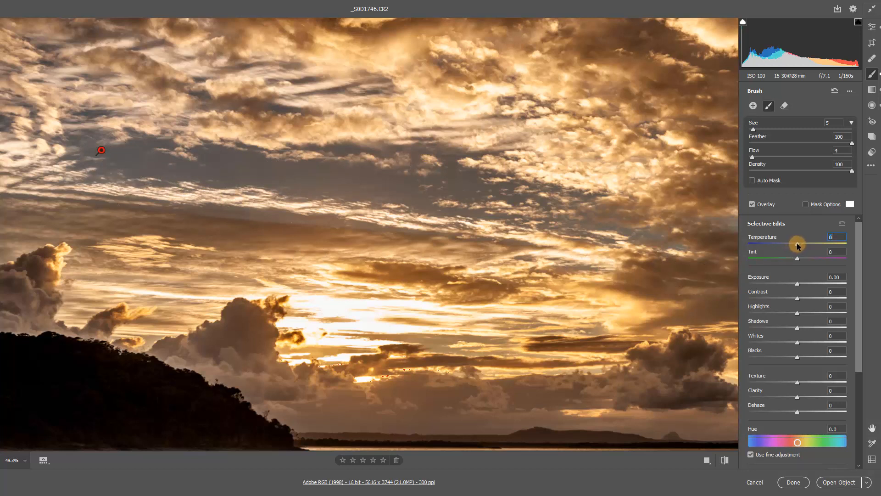
pyautogui.moveTo(797, 246); pyautogui.dragTo(778, 250)
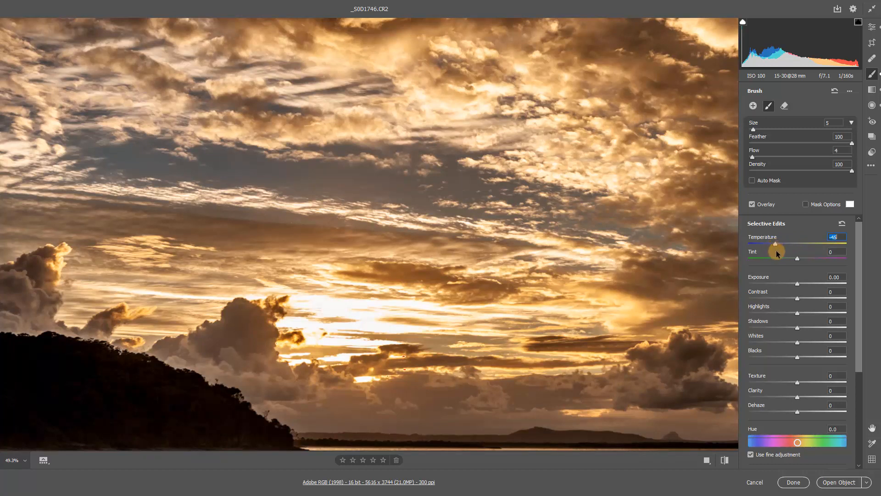
# - Paint the cooling adjustment along the long blue gap between the clouds, reducing the brush flow to 2
pyautogui.moveTo(101, 150)
pyautogui.mouseDown()
pyautogui.moveTo(83, 147)
pyautogui.moveTo(319, 177)
pyautogui.moveTo(79, 163)
pyautogui.moveTo(259, 172)
pyautogui.moveTo(280, 189)
pyautogui.moveTo(274, 181)
pyautogui.mouseUp()
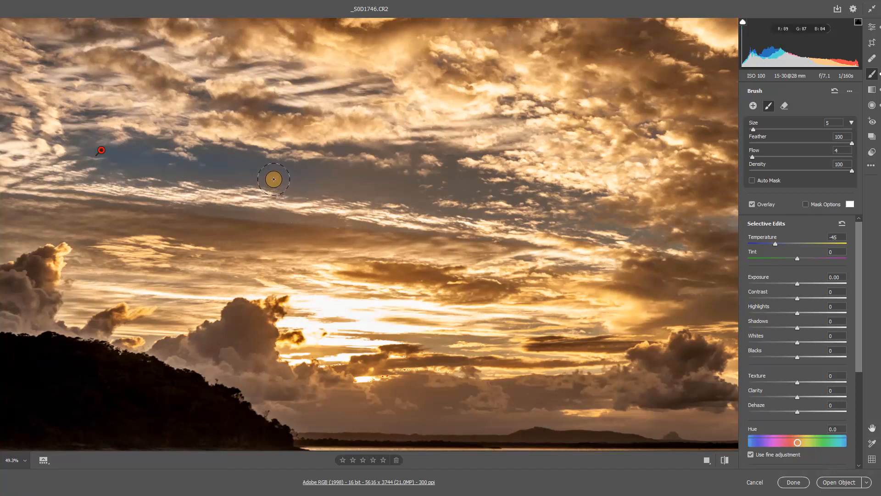
pyautogui.click(843, 150)
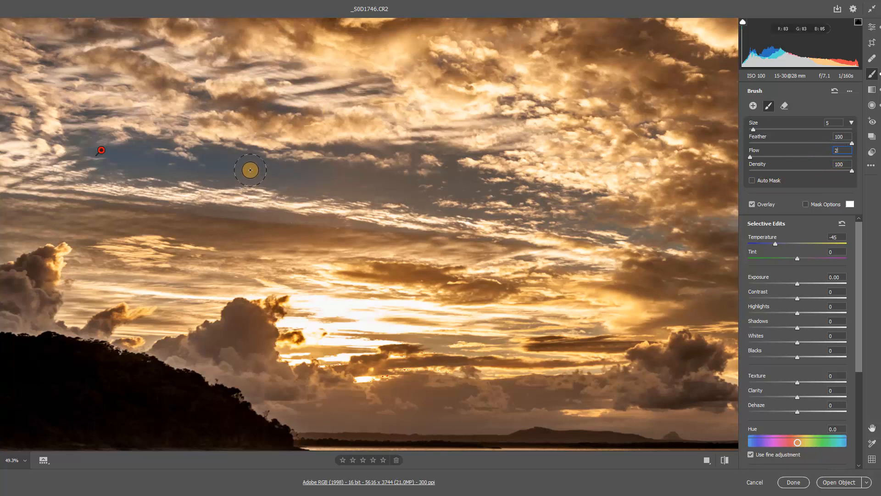
pyautogui.moveTo(227, 169)
pyautogui.mouseDown()
pyautogui.moveTo(279, 168)
pyautogui.moveTo(305, 179)
pyautogui.moveTo(188, 158)
pyautogui.moveTo(87, 171)
pyautogui.moveTo(111, 141)
pyautogui.mouseUp()
pyautogui.moveTo(63, 117)
pyautogui.mouseDown()
pyautogui.moveTo(106, 112)
pyautogui.moveTo(75, 146)
pyautogui.moveTo(98, 173)
pyautogui.moveTo(142, 138)
pyautogui.moveTo(170, 188)
pyautogui.moveTo(247, 187)
pyautogui.moveTo(266, 169)
pyautogui.moveTo(372, 165)
pyautogui.moveTo(365, 161)
pyautogui.moveTo(399, 147)
pyautogui.moveTo(436, 187)
pyautogui.moveTo(535, 190)
pyautogui.moveTo(266, 177)
pyautogui.moveTo(405, 177)
pyautogui.moveTo(344, 151)
pyautogui.moveTo(403, 153)
pyautogui.moveTo(386, 146)
pyautogui.moveTo(570, 202)
pyautogui.moveTo(203, 171)
pyautogui.moveTo(244, 149)
pyautogui.moveTo(240, 164)
pyautogui.moveTo(455, 187)
pyautogui.mouseUp()
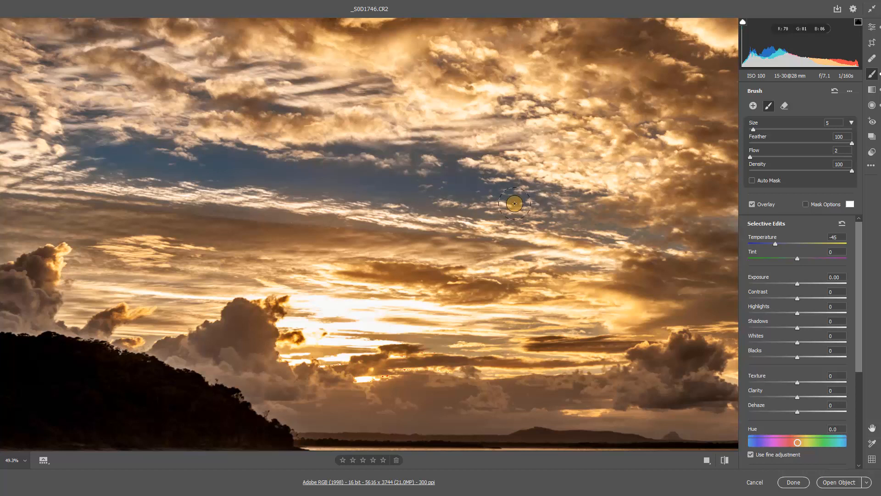
# - Reduce the brush size to 2 and paint the cooling adjustment into the smaller sky gaps on the photo's right side
pyautogui.press('[')
pyautogui.press('[')
pyautogui.press('[')
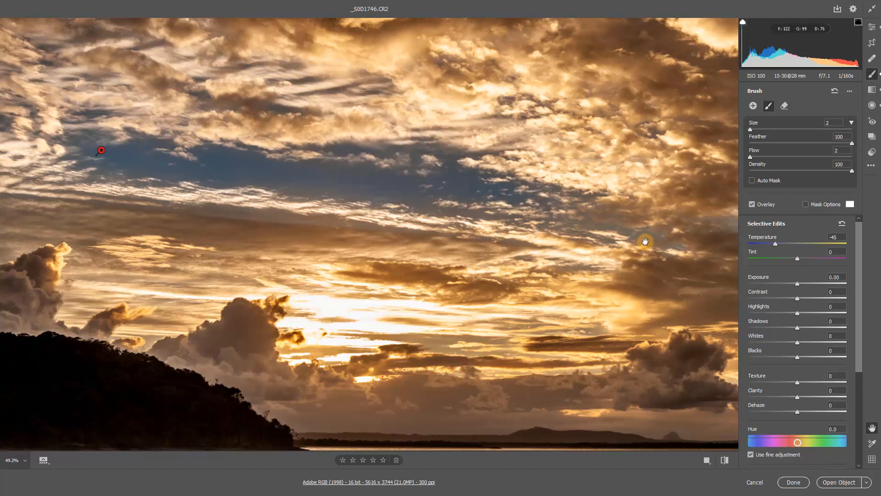
pyautogui.press('space')
pyautogui.moveTo(659, 241)
pyautogui.mouseDown()
pyautogui.moveTo(453, 229)
pyautogui.moveTo(282, 205)
pyautogui.mouseUp()
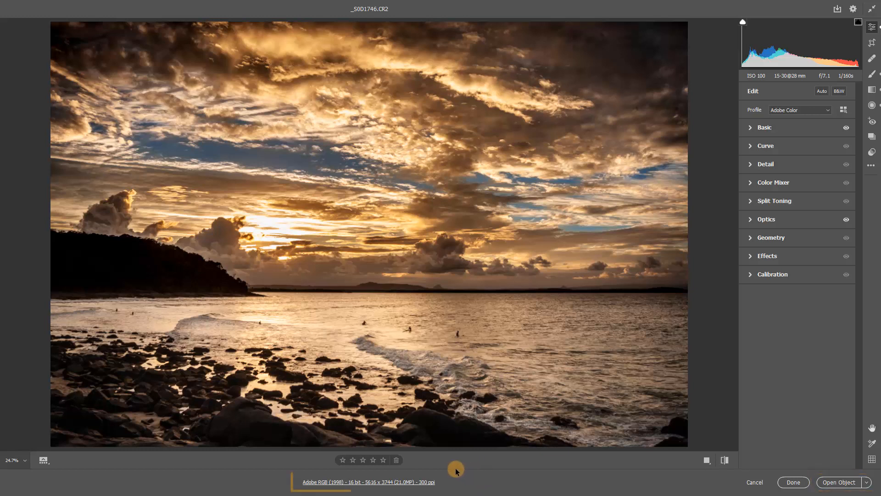
# - Accept the workflow options of Adobe RGB (1998), 16 Bits/Channel, 300 pixels/inch and smart objects, and open the image in Photoshop
pyautogui.click(367, 483)
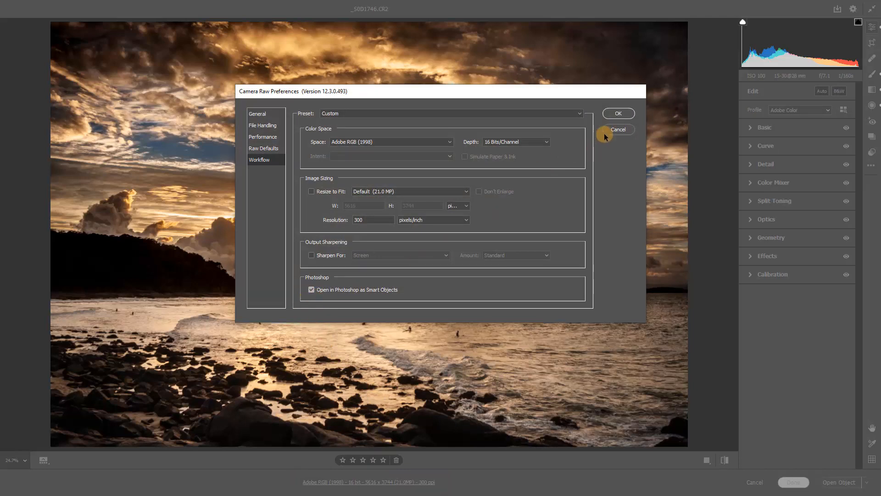
pyautogui.click(618, 113)
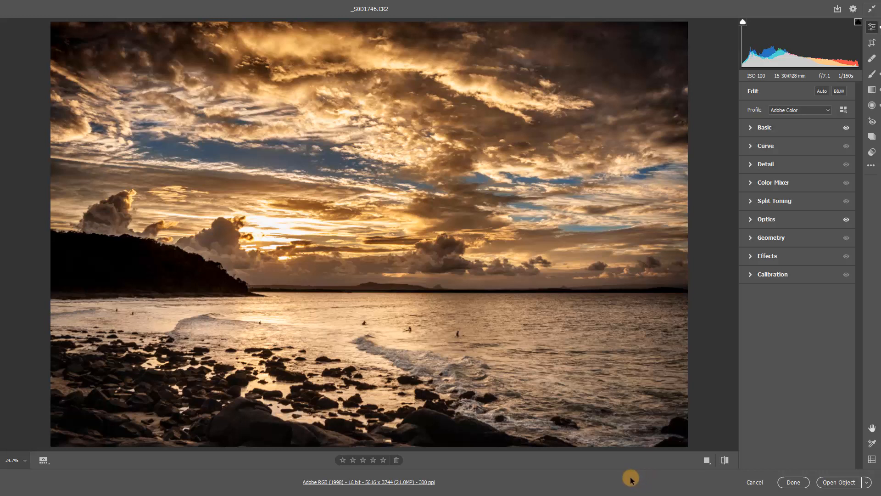
pyautogui.click(833, 483)
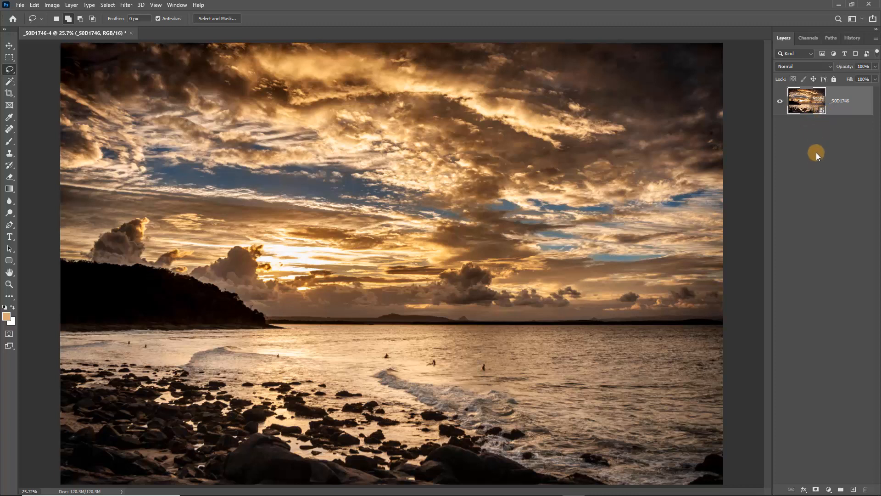
# - Duplicate the smart object layer and rasterize the copy
pyautogui.hotkey('ctrl', 'j')
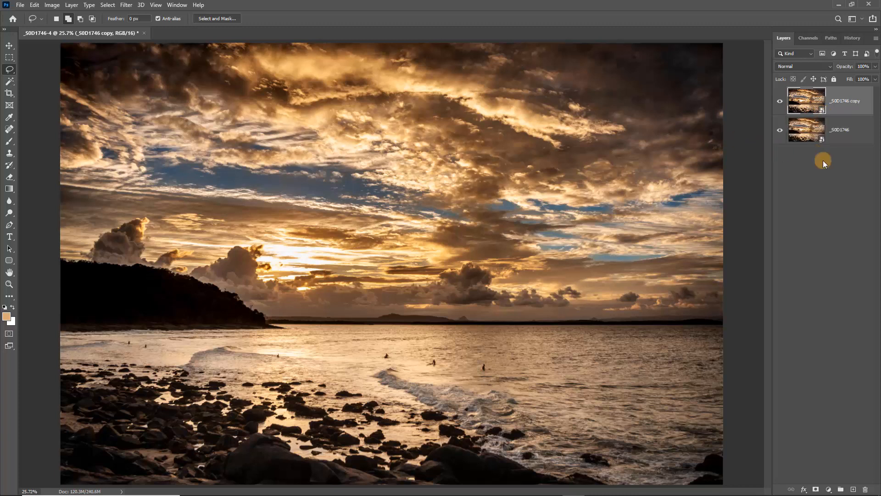
pyautogui.rightClick(844, 102)
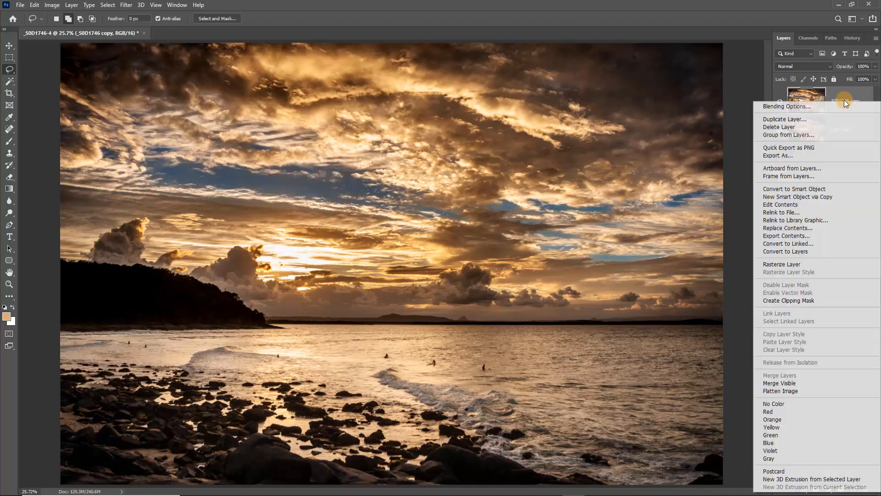
pyautogui.click(779, 264)
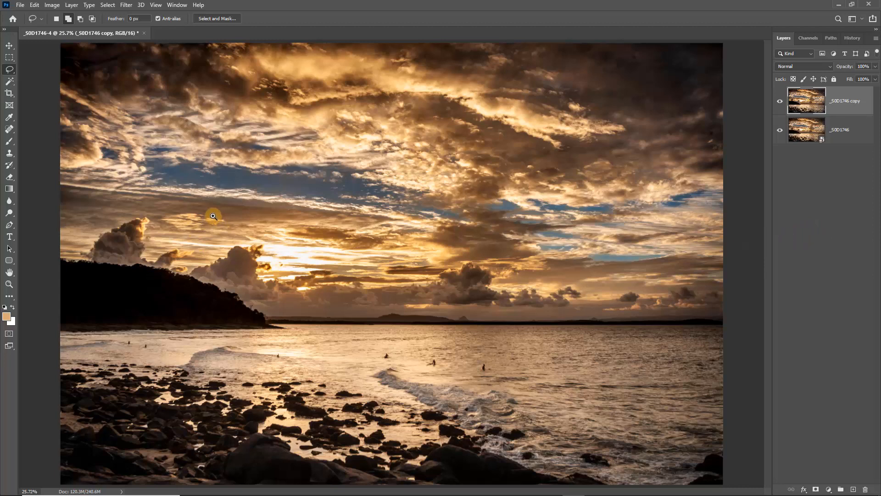
# - Lasso the small bright highlight beneath the sunlit clouds and Content-Aware Fill it from the adjacent grey clouds, output to a new layer
pyautogui.moveTo(208, 212); pyautogui.dragTo(395, 316)
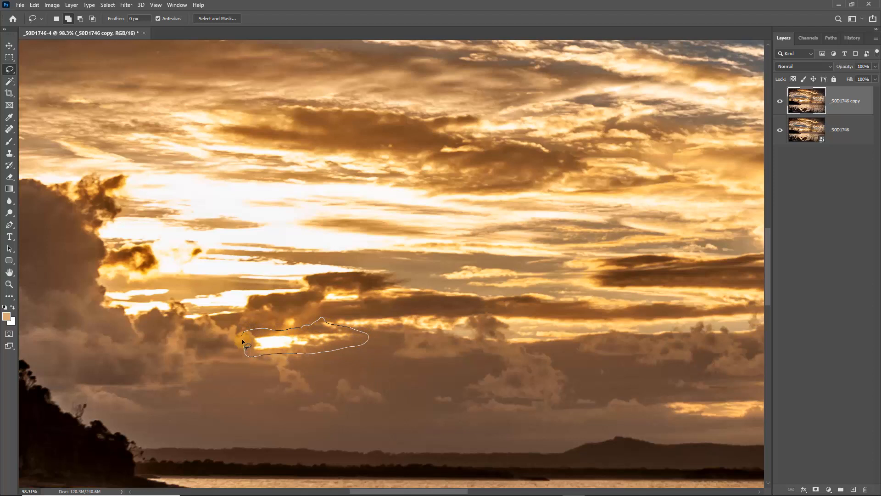
pyautogui.moveTo(241, 339); pyautogui.dragTo(242, 343)
pyautogui.click(34, 10)
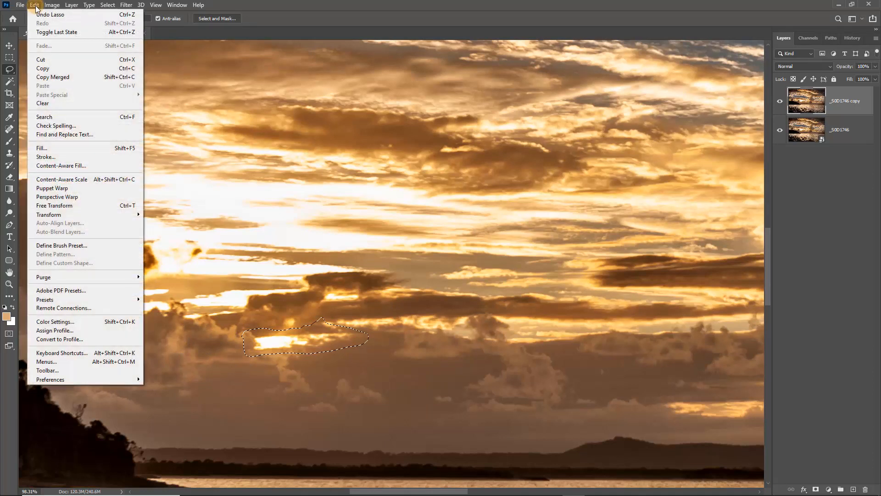
pyautogui.click(46, 166)
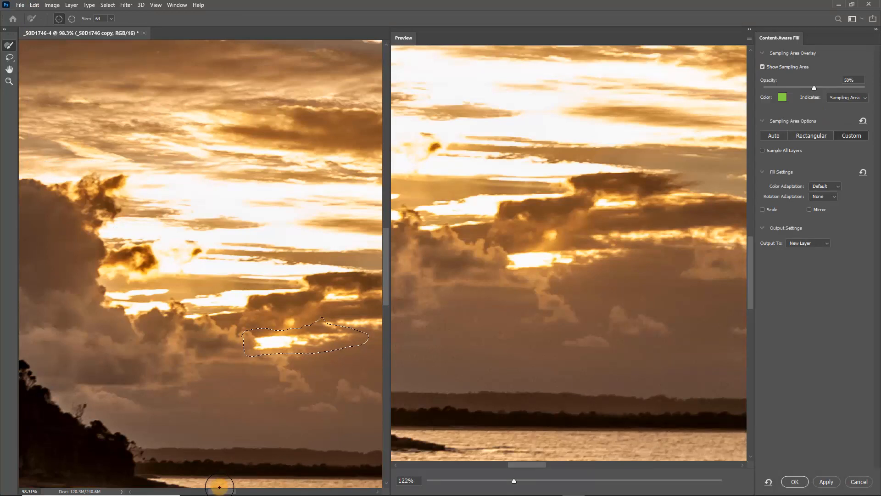
pyautogui.moveTo(221, 492); pyautogui.dragTo(226, 492)
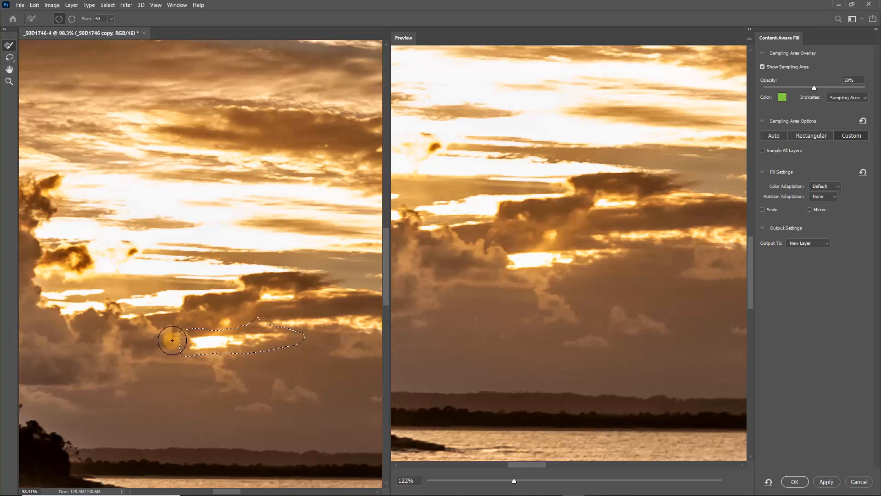
pyautogui.moveTo(172, 340)
pyautogui.mouseDown()
pyautogui.moveTo(77, 341)
pyautogui.moveTo(49, 351)
pyautogui.moveTo(140, 354)
pyautogui.moveTo(40, 368)
pyautogui.moveTo(178, 369)
pyautogui.mouseUp()
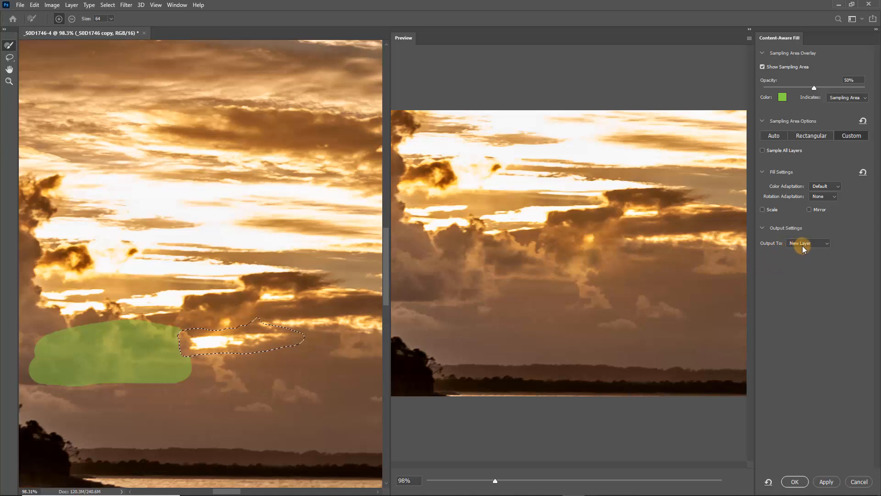
pyautogui.click(789, 483)
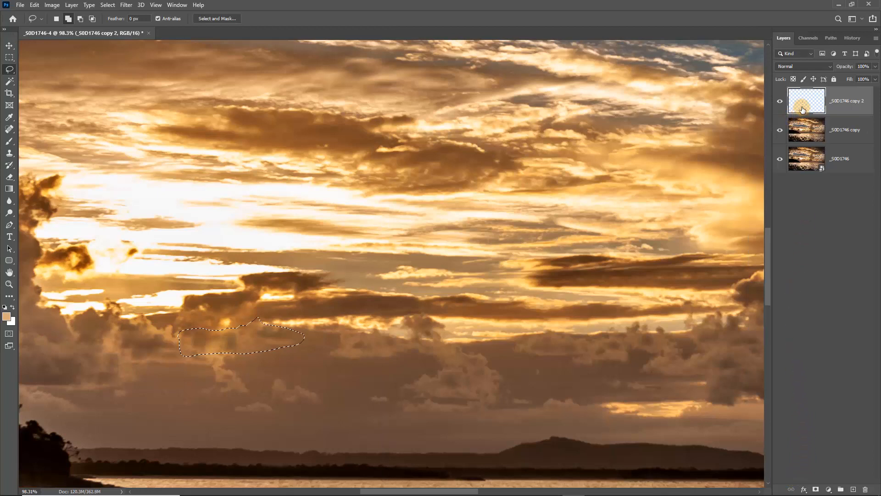
# - Compare the image with and without the fill layer, merge that layer with the rasterized copy, and clear the selection
pyautogui.click(779, 101)
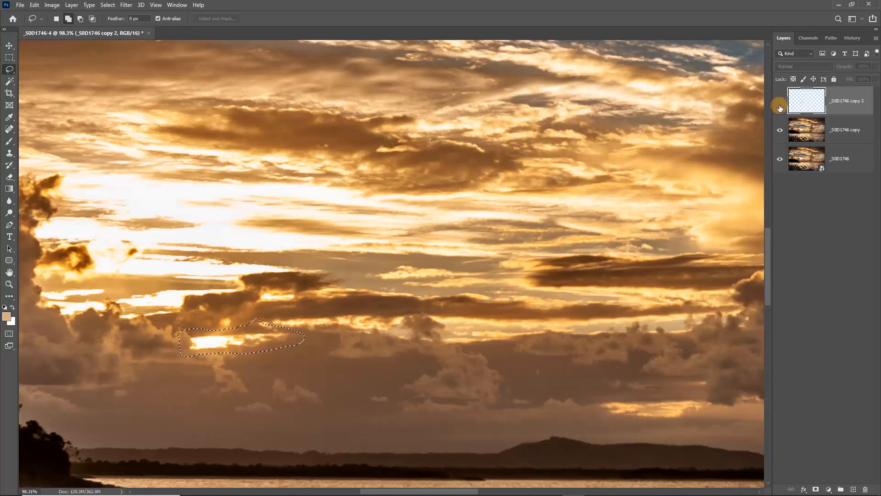
pyautogui.click(783, 105)
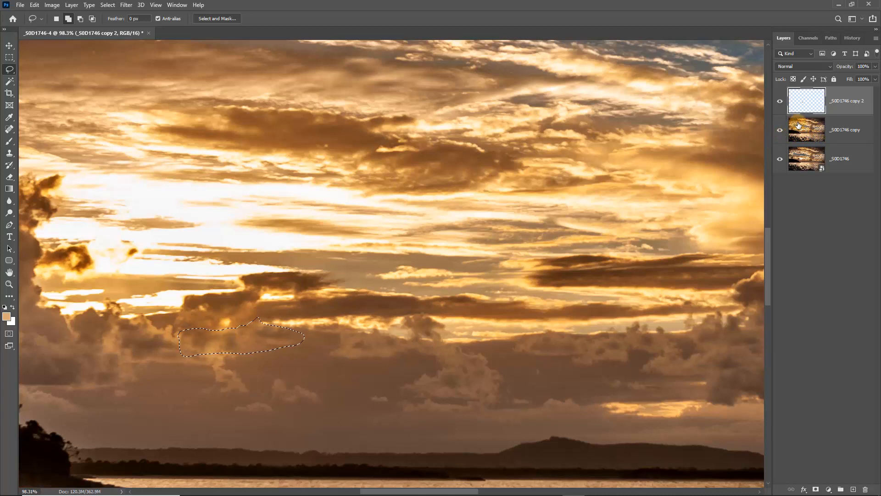
pyautogui.keyDown('shift'); pyautogui.click(840, 128); pyautogui.keyUp('shift')
pyautogui.rightClick(840, 128)
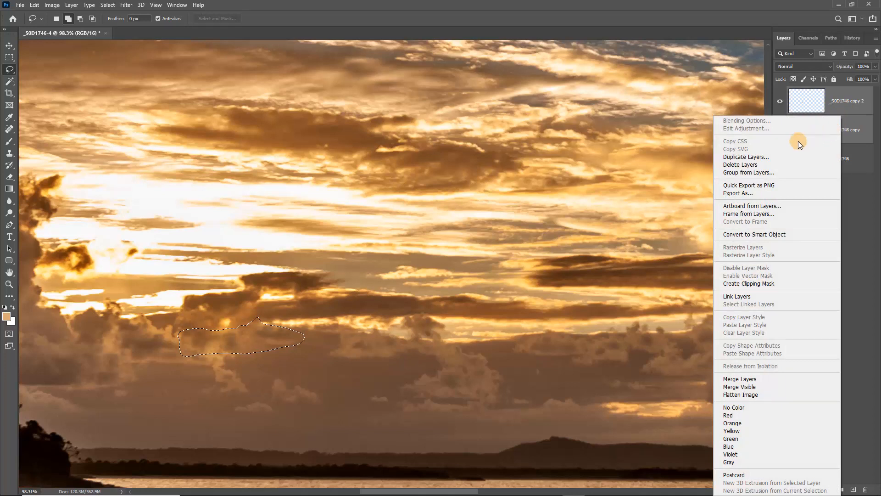
pyautogui.click(745, 379)
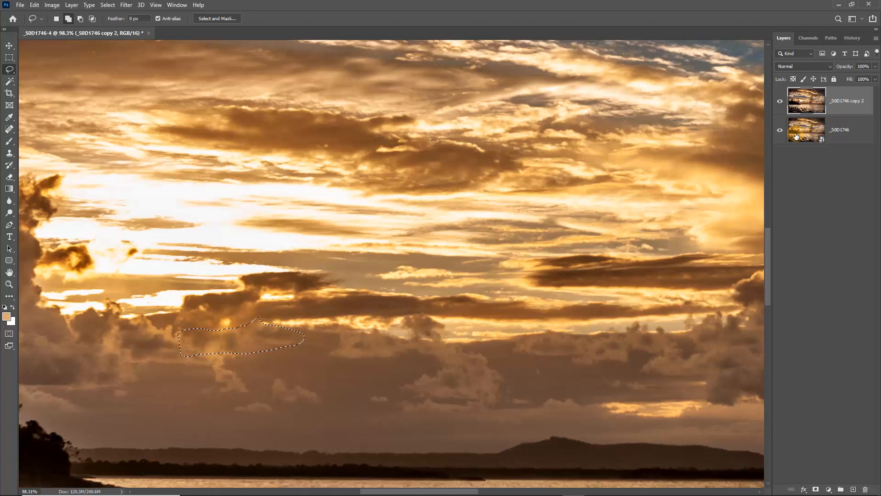
pyautogui.hotkey('ctrl', 'd')
# - Lasso the large blown-out sky area around the sun, adding the small bright patch at its lower edge to the selection
pyautogui.moveTo(220, 350); pyautogui.dragTo(329, 357)
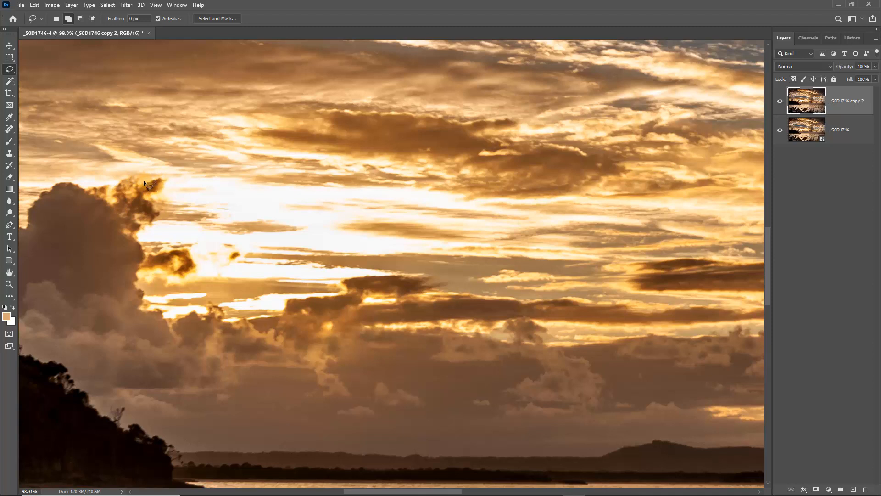
pyautogui.moveTo(161, 181)
pyautogui.mouseDown()
pyautogui.moveTo(186, 173)
pyautogui.moveTo(496, 181)
pyautogui.moveTo(602, 188)
pyautogui.moveTo(634, 208)
pyautogui.moveTo(596, 240)
pyautogui.moveTo(525, 261)
pyautogui.mouseUp()
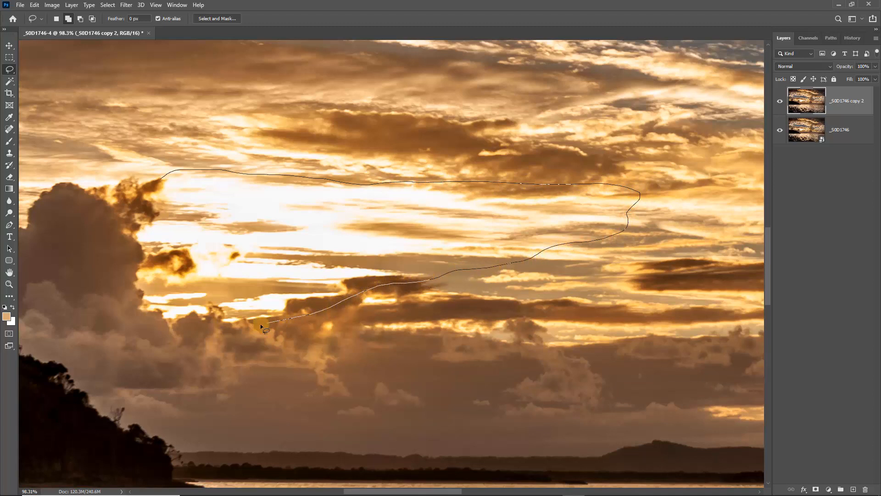
pyautogui.moveTo(130, 289); pyautogui.dragTo(121, 240)
pyautogui.moveTo(150, 190); pyautogui.dragTo(158, 182)
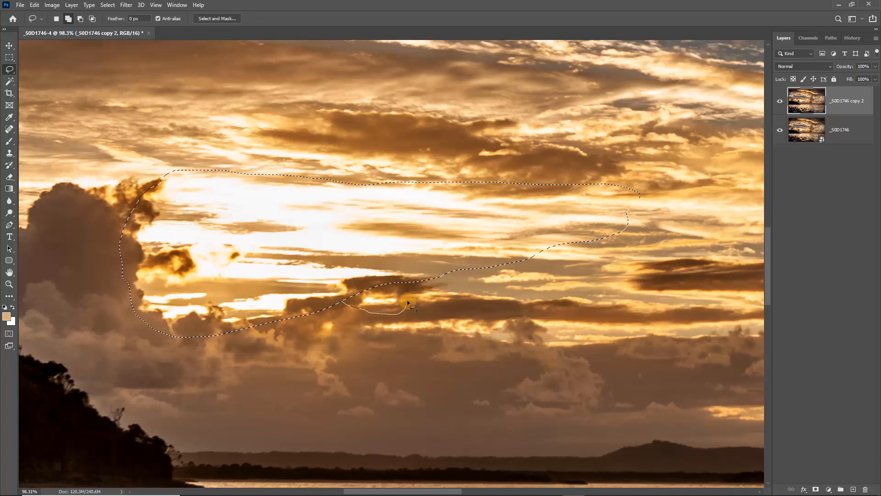
pyautogui.moveTo(408, 303); pyautogui.dragTo(401, 282)
# - Set up a Content-Aware Fill for the blown-out area, painting the sampling area over the clouds below and to its right at brush size 262
pyautogui.click(35, 5)
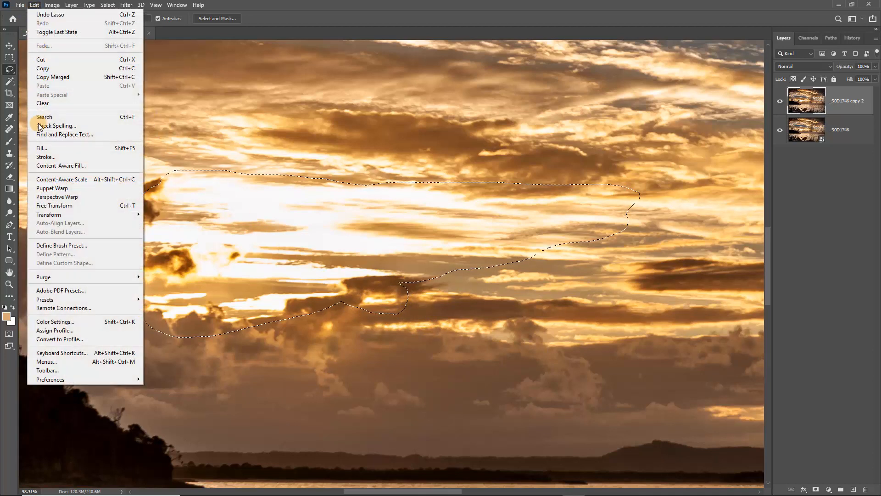
pyautogui.click(40, 166)
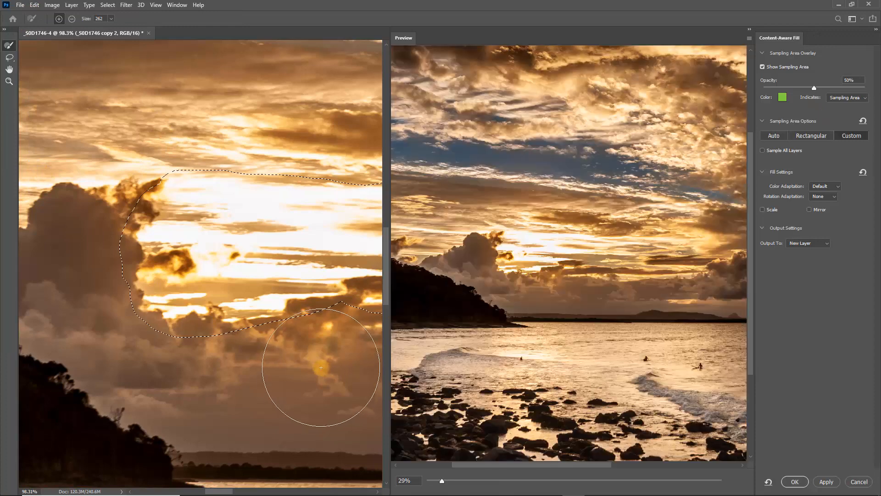
pyautogui.moveTo(219, 492); pyautogui.dragTo(228, 492)
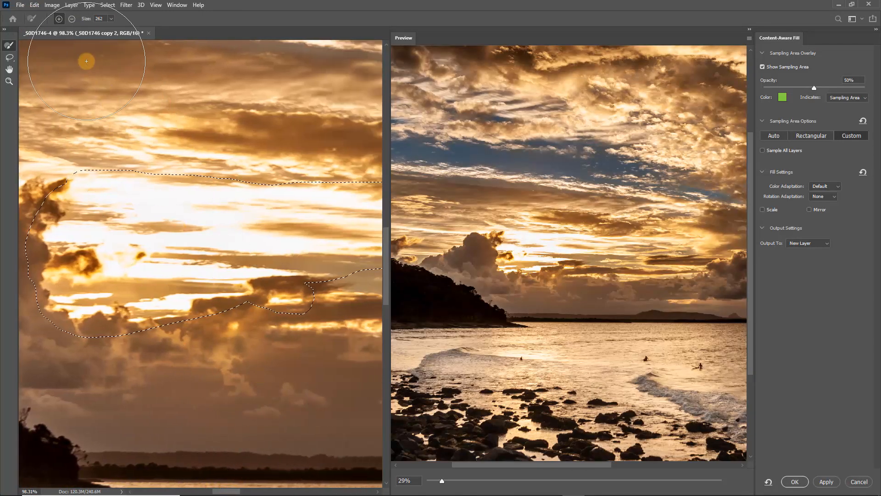
pyautogui.click(10, 82)
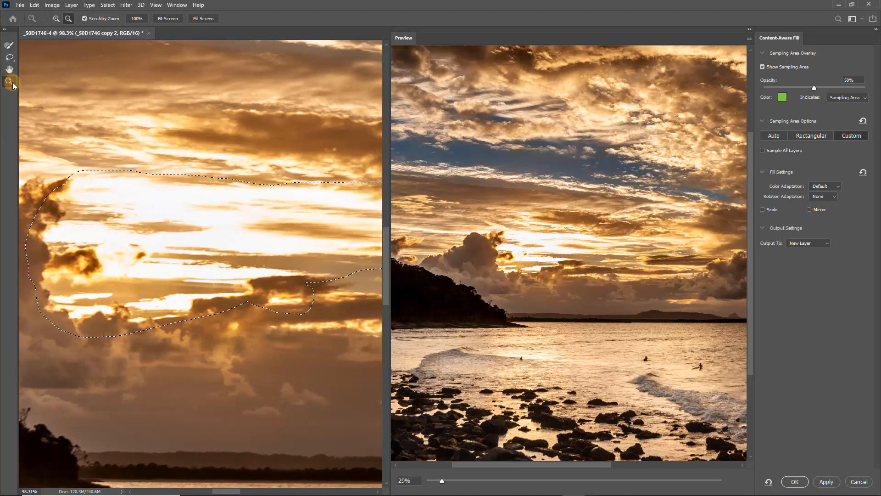
pyautogui.keyDown('alt'); pyautogui.click(183, 245); pyautogui.keyUp('alt')
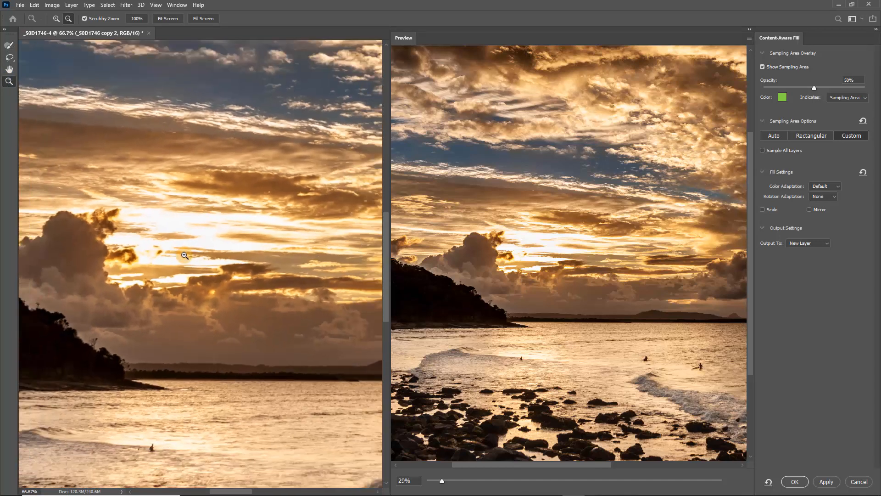
pyautogui.keyDown('alt'); pyautogui.click(184, 255); pyautogui.keyUp('alt')
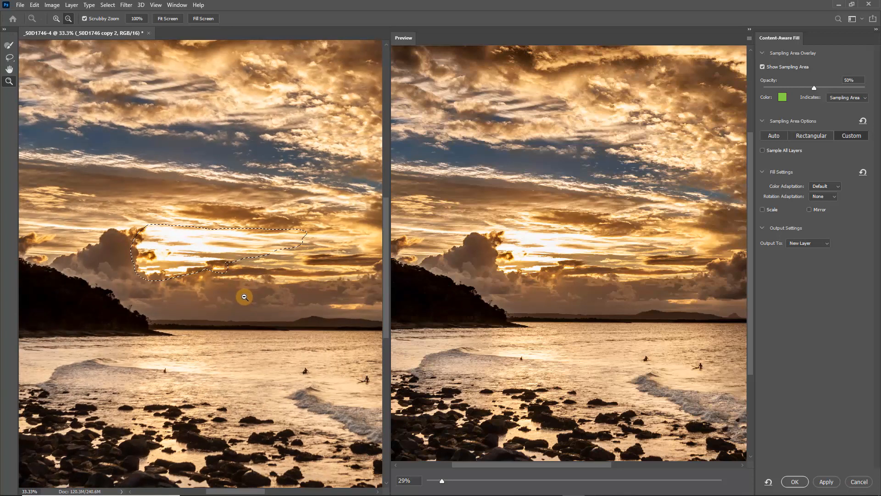
pyautogui.click(9, 45)
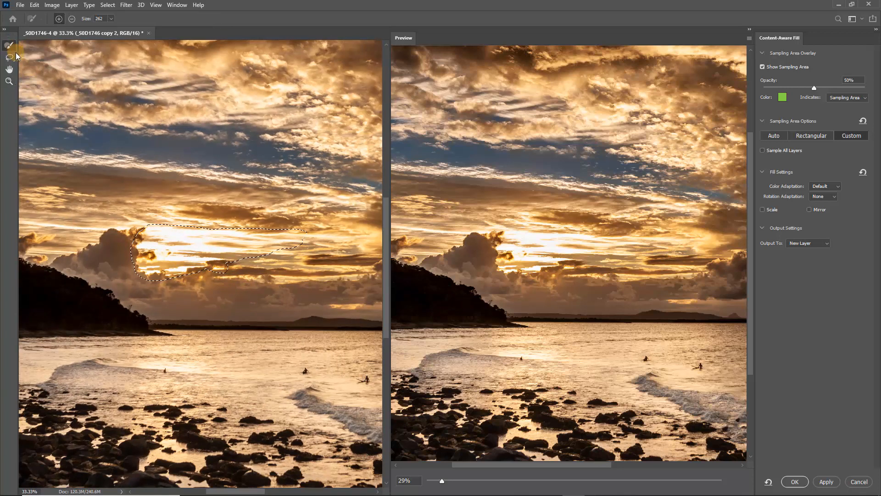
pyautogui.click(183, 293)
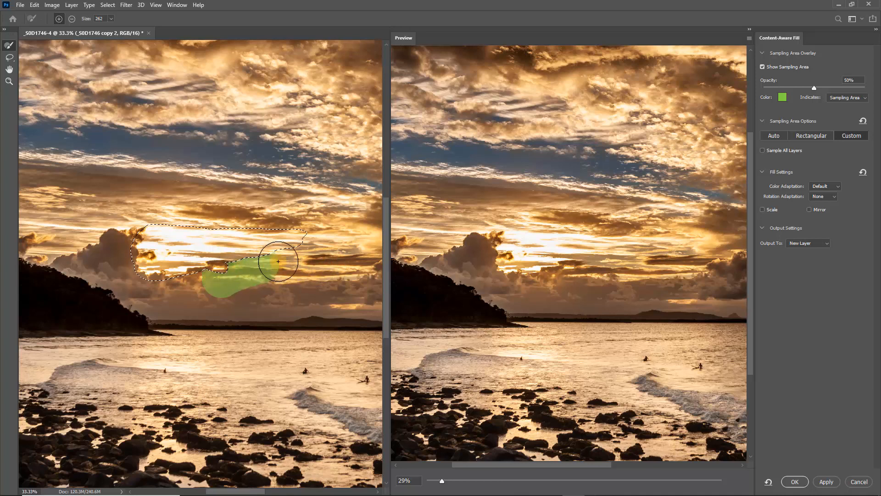
pyautogui.moveTo(314, 244)
pyautogui.mouseDown()
pyautogui.moveTo(381, 256)
pyautogui.moveTo(373, 269)
pyautogui.moveTo(237, 287)
pyautogui.moveTo(295, 290)
pyautogui.mouseUp()
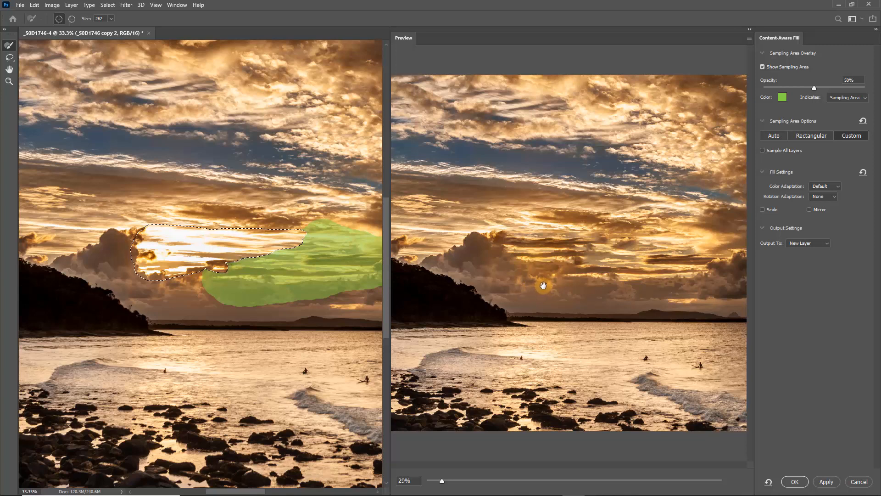
# - Output the fill to a new layer, deselect, and save the document as _S0D1746-4.psd
pyautogui.click(795, 485)
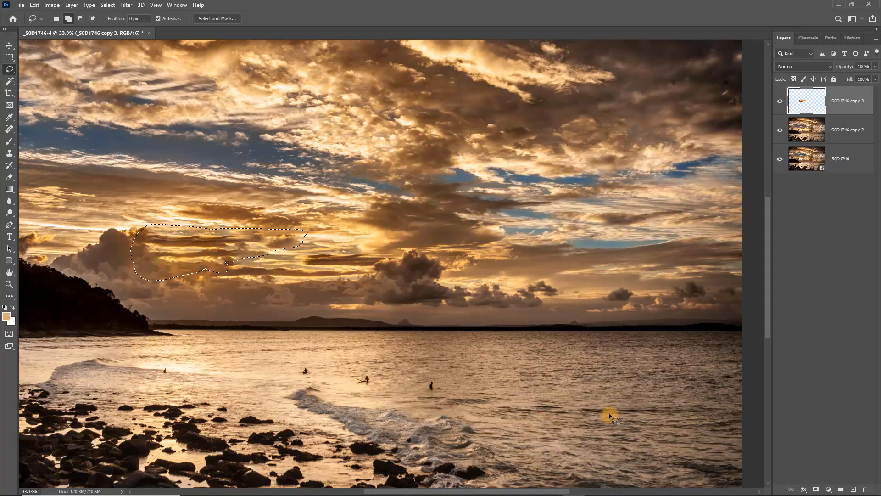
pyautogui.hotkey('ctrl', 'd')
pyautogui.hotkey('ctrl', 's')
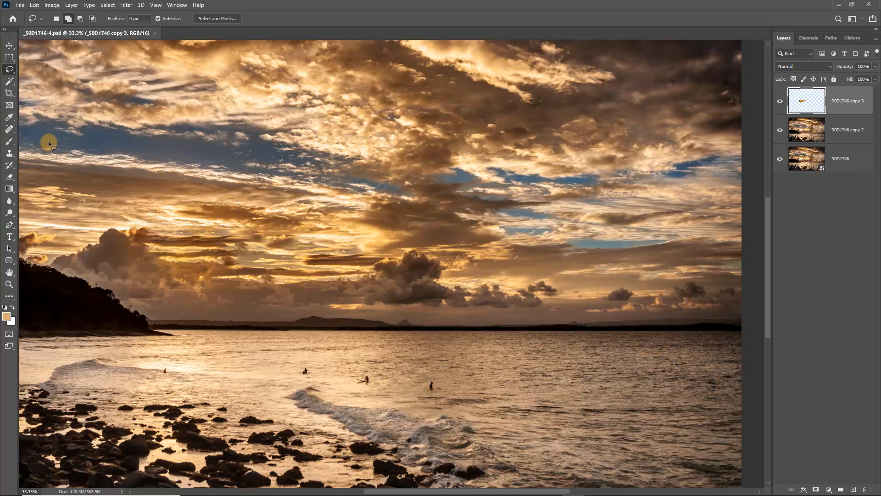
# - Heal the bright artifacts around the right part of the filled clouds using the Spot Healing Brush at size 35
pyautogui.click(14, 133)
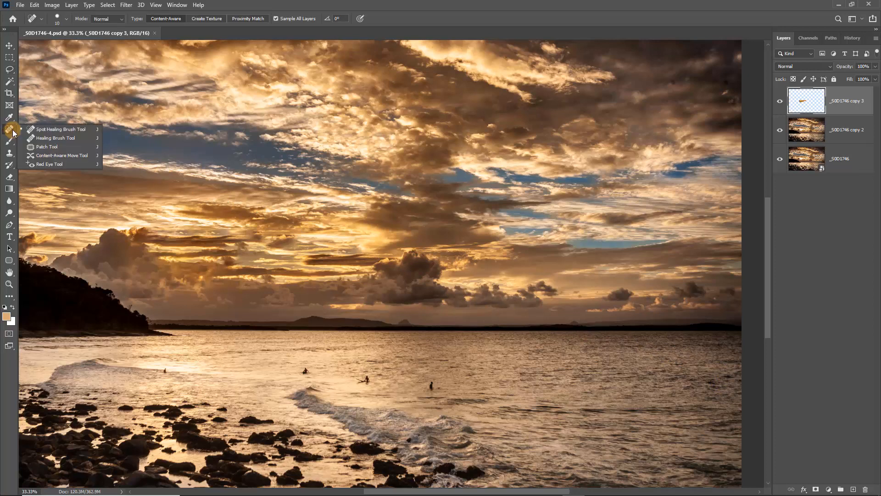
pyautogui.click(39, 131)
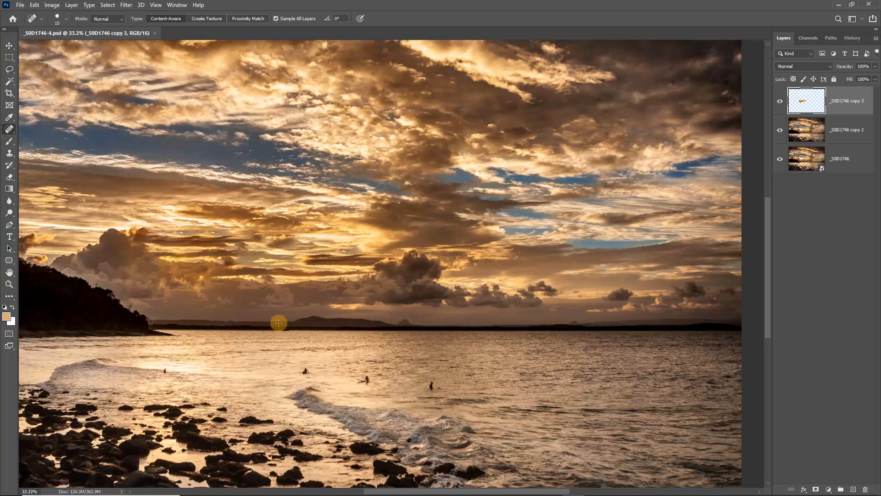
pyautogui.moveTo(92, 171); pyautogui.dragTo(392, 349)
pyautogui.moveTo(309, 368)
pyautogui.mouseDown()
pyautogui.moveTo(350, 358)
pyautogui.moveTo(368, 299)
pyautogui.moveTo(470, 296)
pyautogui.moveTo(283, 267)
pyautogui.moveTo(252, 287)
pyautogui.moveTo(248, 273)
pyautogui.moveTo(293, 273)
pyautogui.mouseUp()
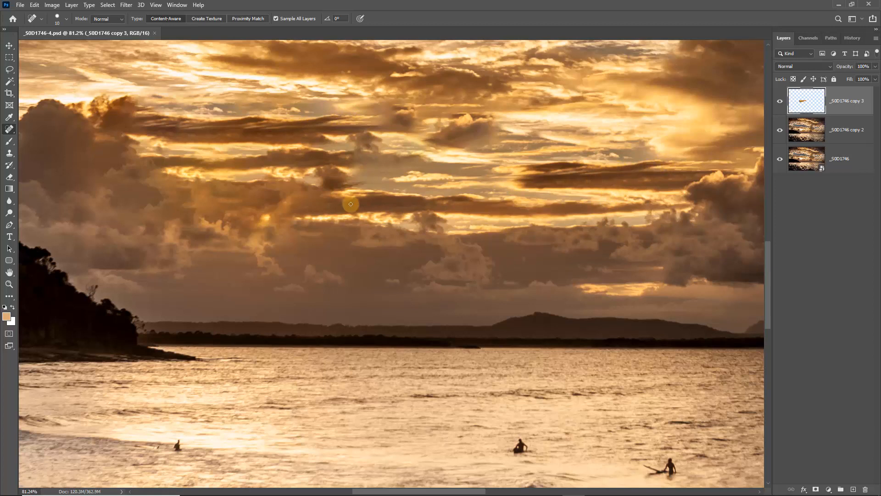
pyautogui.press(']')
pyautogui.press(']')
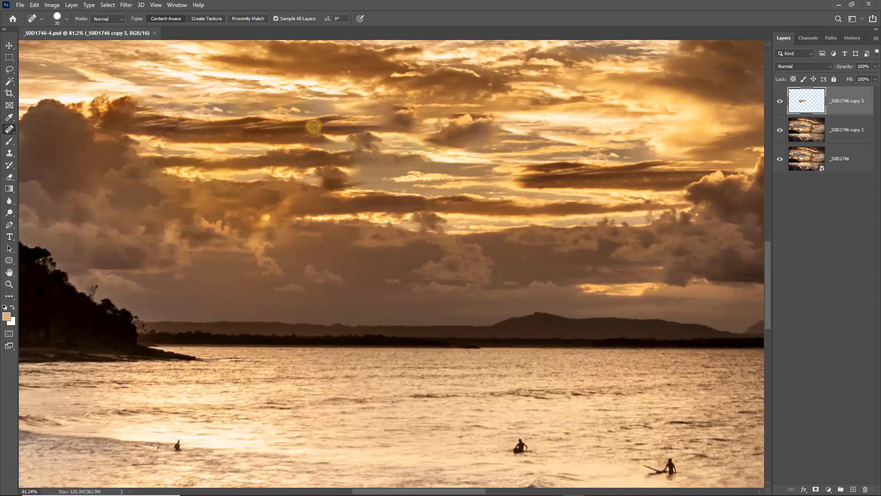
pyautogui.moveTo(293, 121); pyautogui.dragTo(343, 121)
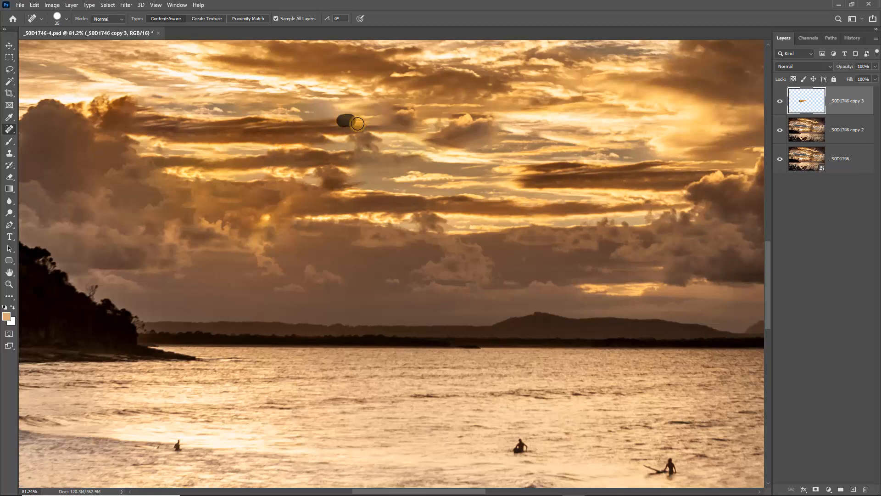
pyautogui.moveTo(427, 156)
pyautogui.mouseDown()
pyautogui.moveTo(488, 161)
pyautogui.moveTo(478, 168)
pyautogui.moveTo(466, 151)
pyautogui.mouseUp()
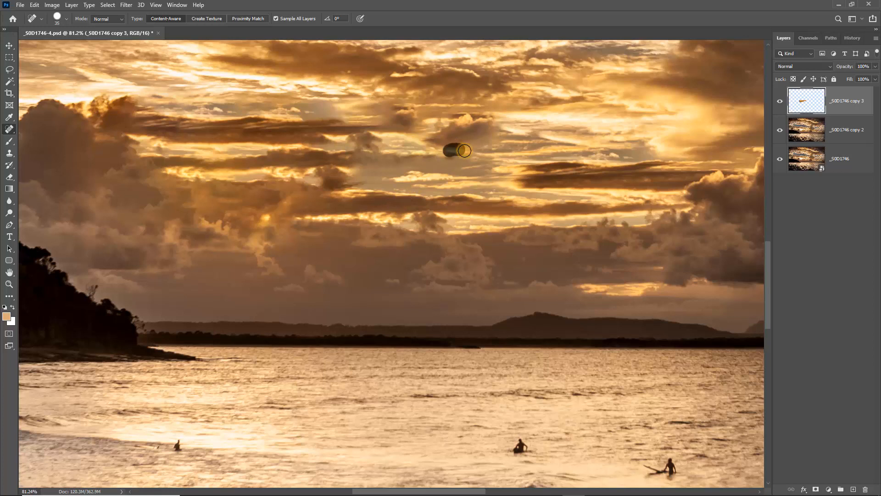
pyautogui.moveTo(507, 129); pyautogui.dragTo(585, 143)
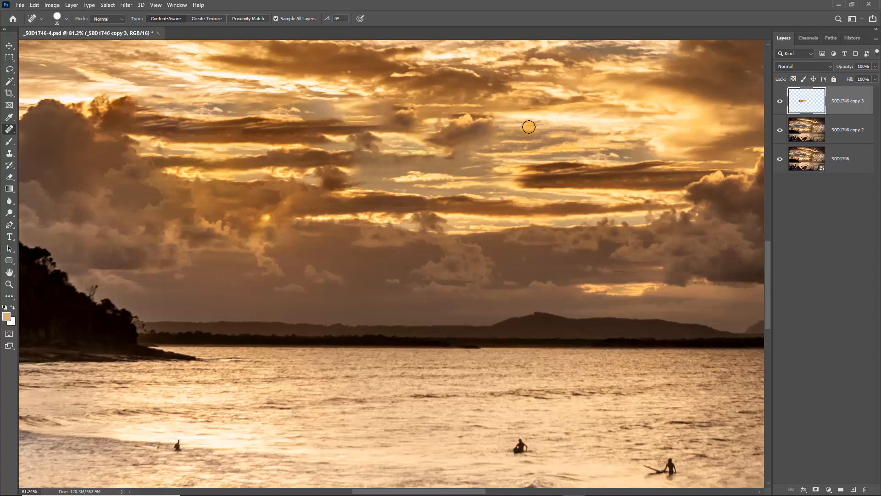
# - Heal the long bright streak above the headland with a straight Spot Healing stroke to the large cloud, retouching its remains
pyautogui.moveTo(185, 205); pyautogui.dragTo(549, 248)
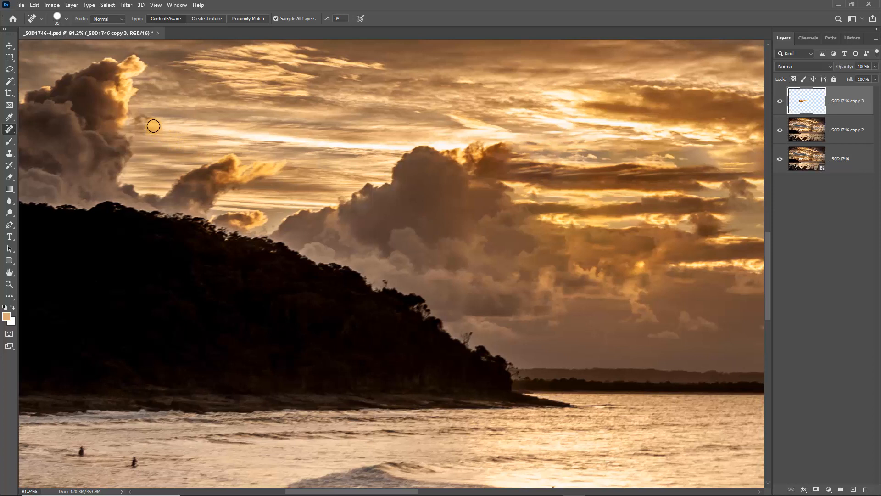
pyautogui.click(154, 126)
pyautogui.keyDown('shift'); pyautogui.click(411, 147); pyautogui.keyUp('shift')
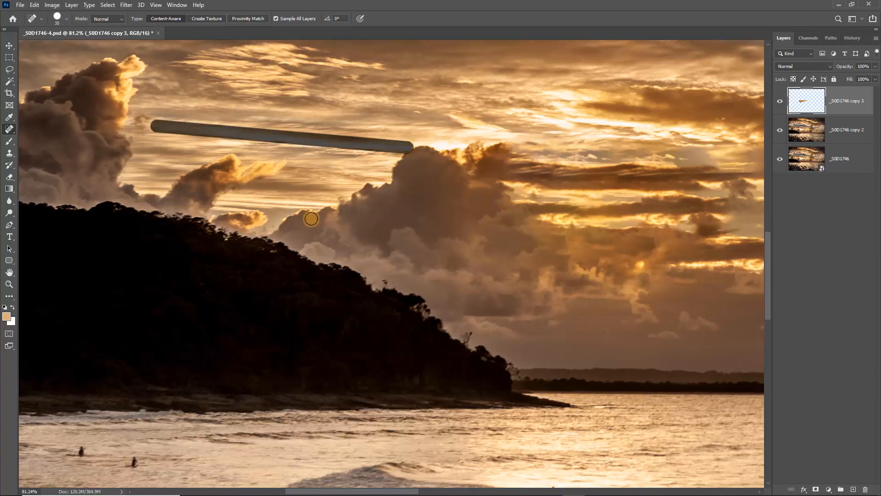
pyautogui.moveTo(356, 148); pyautogui.dragTo(249, 143)
# - Heal the remaining bright streaks and spots in the sky just above the large cloud with short Spot Healing strokes
pyautogui.moveTo(432, 144)
pyautogui.mouseDown()
pyautogui.moveTo(460, 146)
pyautogui.moveTo(460, 132)
pyautogui.moveTo(497, 132)
pyautogui.mouseUp()
pyautogui.moveTo(550, 93)
pyautogui.mouseDown()
pyautogui.moveTo(578, 97)
pyautogui.moveTo(557, 105)
pyautogui.moveTo(575, 120)
pyautogui.mouseUp()
pyautogui.click(514, 111)
pyautogui.click(531, 113)
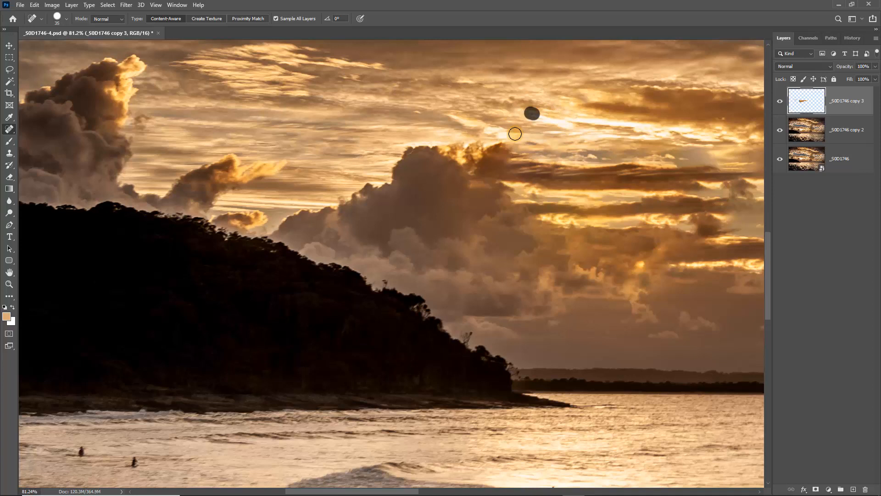
pyautogui.click(509, 116)
pyautogui.click(490, 129)
pyautogui.moveTo(489, 129); pyautogui.dragTo(510, 138)
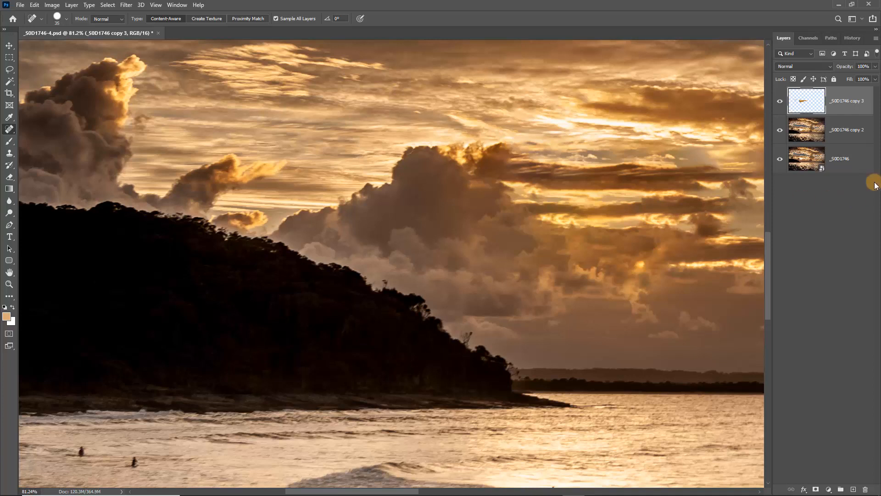
# - Merge the cloud retouching layer with the _S0D1746 copy 2 layer beneath it
pyautogui.keyDown('shift'); pyautogui.click(839, 132); pyautogui.keyUp('shift')
pyautogui.rightClick(842, 123)
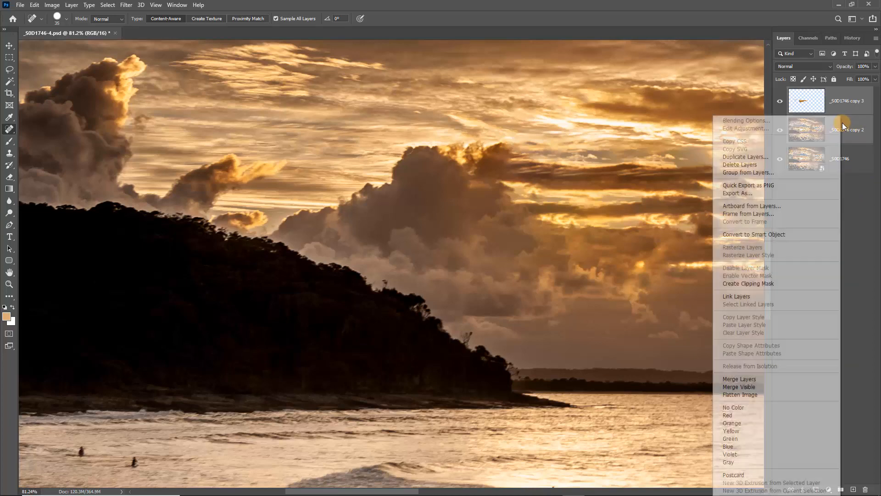
pyautogui.click(736, 378)
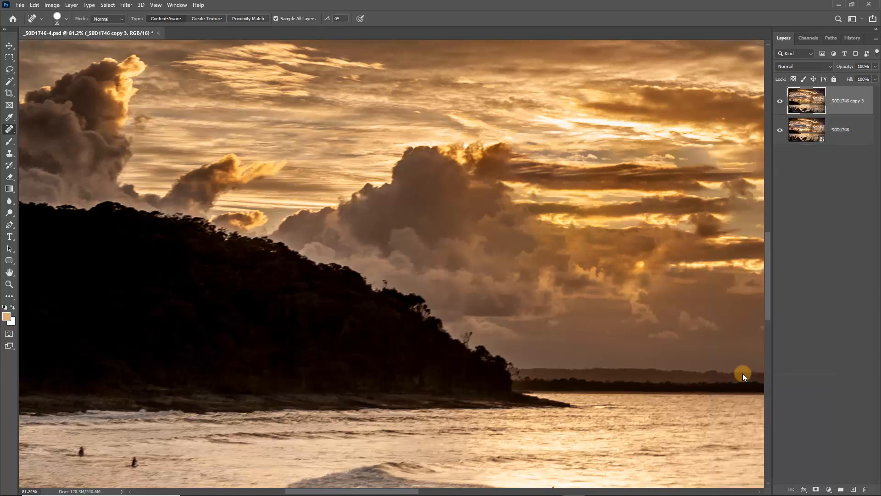
pyautogui.hotkey('ctrl', '0')
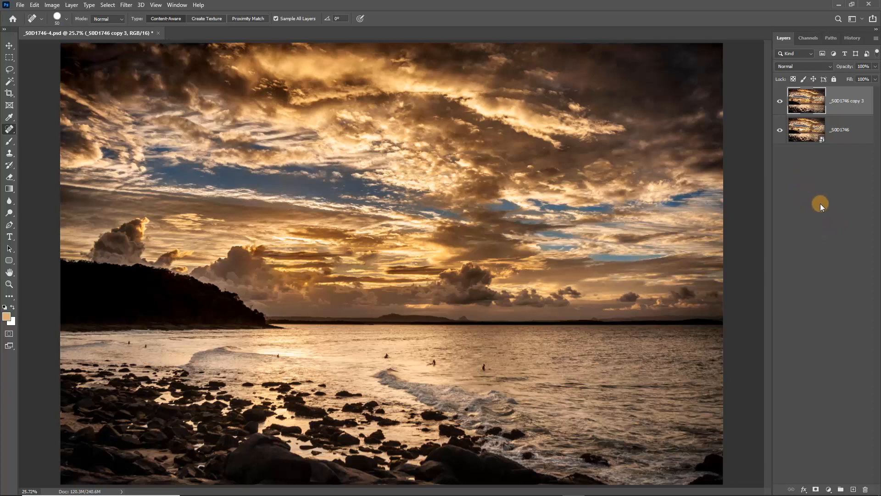
# - Add a new layer, heal away the lone swimmer farthest right using Spot Healing at size 30, and compare before and after
pyautogui.click(853, 489)
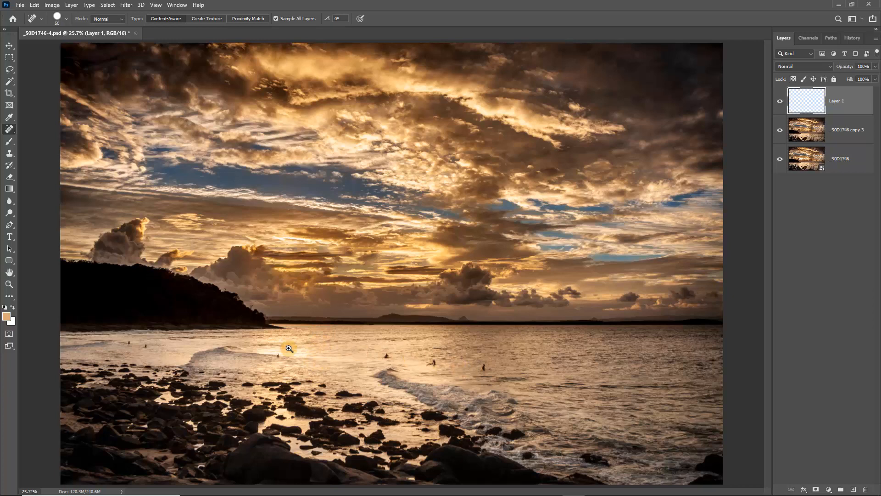
pyautogui.moveTo(460, 347); pyautogui.dragTo(539, 403)
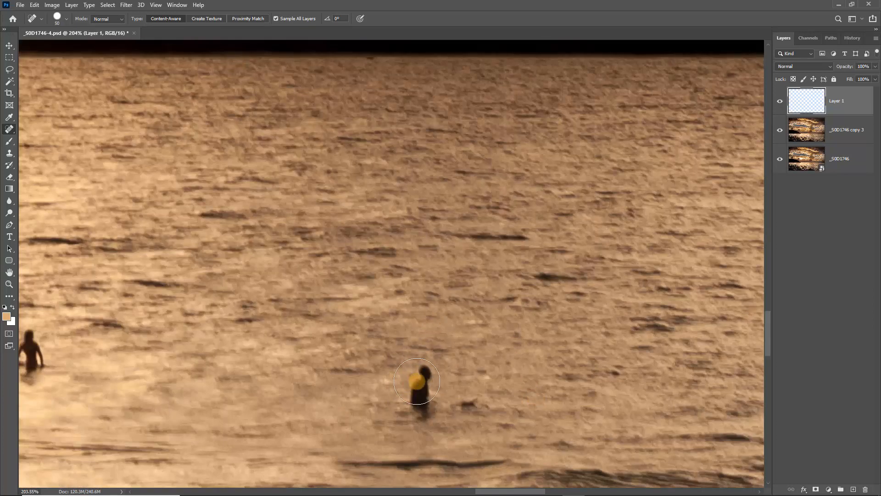
pyautogui.press('[')
pyautogui.press('[')
pyautogui.press('[')
pyautogui.press('[')
pyautogui.moveTo(422, 377)
pyautogui.mouseDown()
pyautogui.moveTo(415, 408)
pyautogui.moveTo(487, 405)
pyautogui.mouseUp()
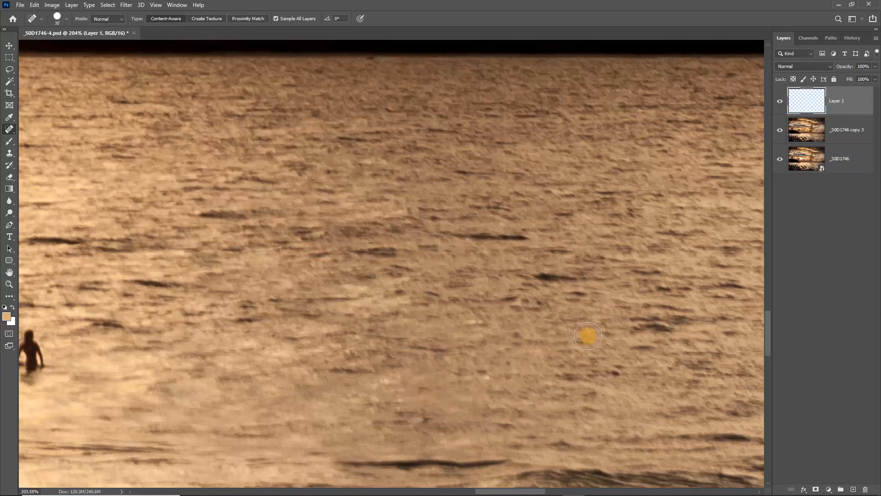
pyautogui.click(777, 104)
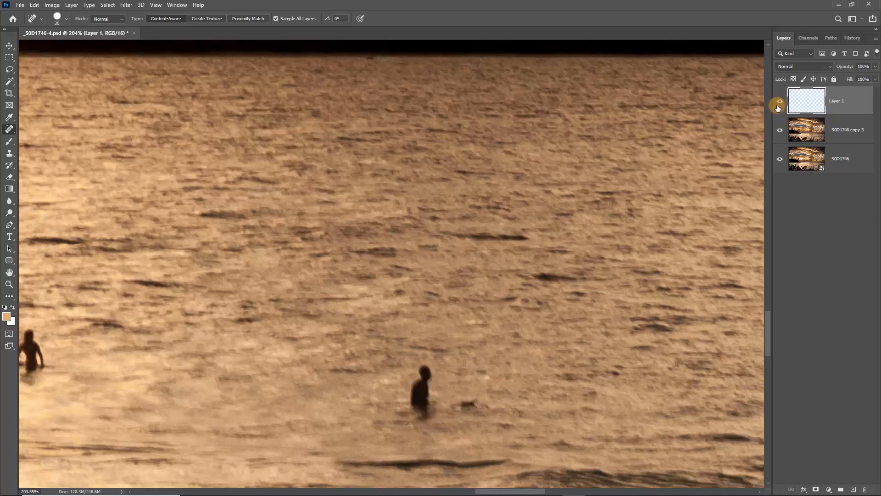
pyautogui.click(777, 106)
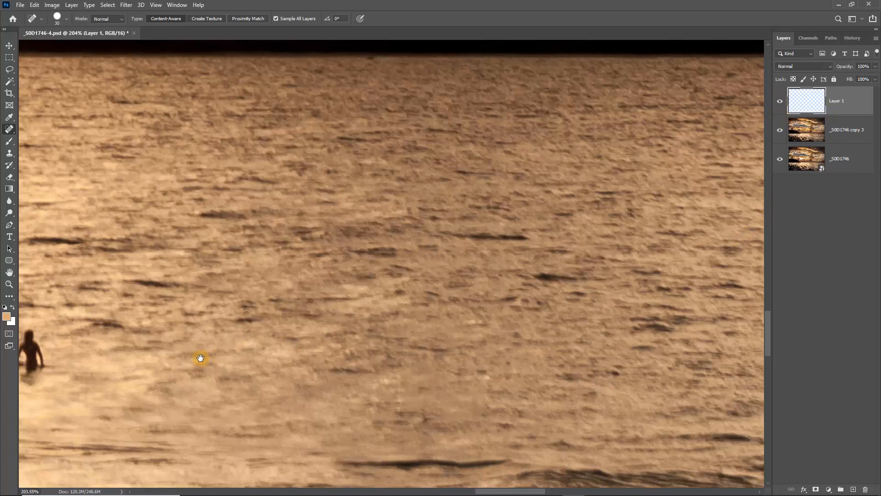
# - Remove the neighbouring surfer and board from the water with Spot Healing strokes, cleaning up the leftover marks around them
pyautogui.moveTo(201, 357); pyautogui.dragTo(533, 317)
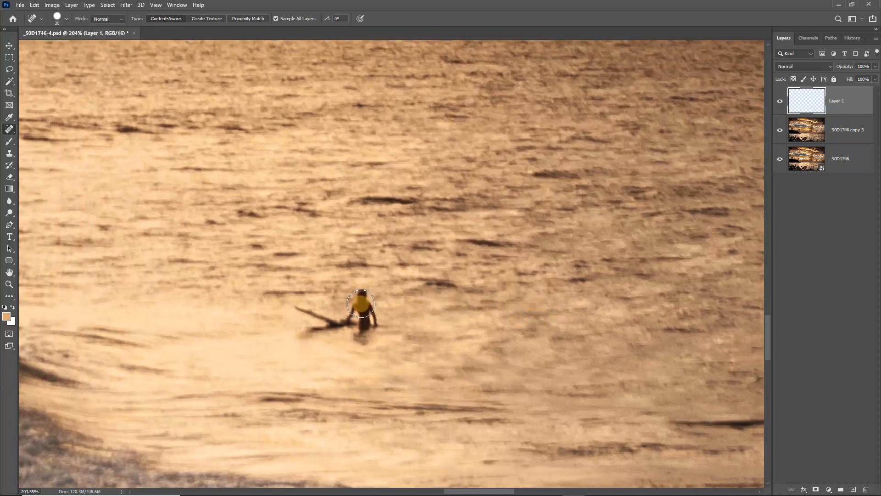
pyautogui.moveTo(362, 305)
pyautogui.mouseDown()
pyautogui.moveTo(363, 331)
pyautogui.moveTo(297, 315)
pyautogui.moveTo(306, 336)
pyautogui.mouseUp()
pyautogui.moveTo(308, 331); pyautogui.dragTo(344, 334)
pyautogui.moveTo(366, 337); pyautogui.dragTo(375, 340)
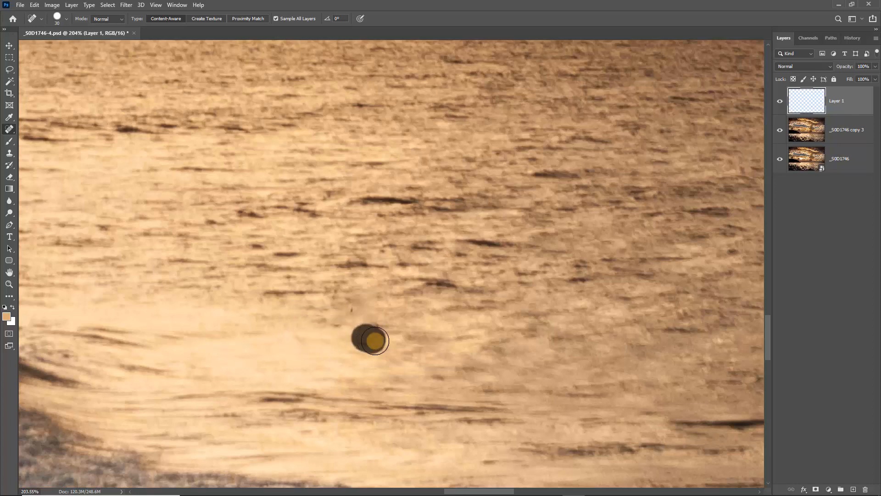
pyautogui.click(377, 326)
pyautogui.click(332, 323)
pyautogui.moveTo(346, 305)
pyautogui.mouseDown()
pyautogui.moveTo(332, 324)
pyautogui.moveTo(341, 299)
pyautogui.moveTo(378, 327)
pyautogui.mouseUp()
pyautogui.click(342, 296)
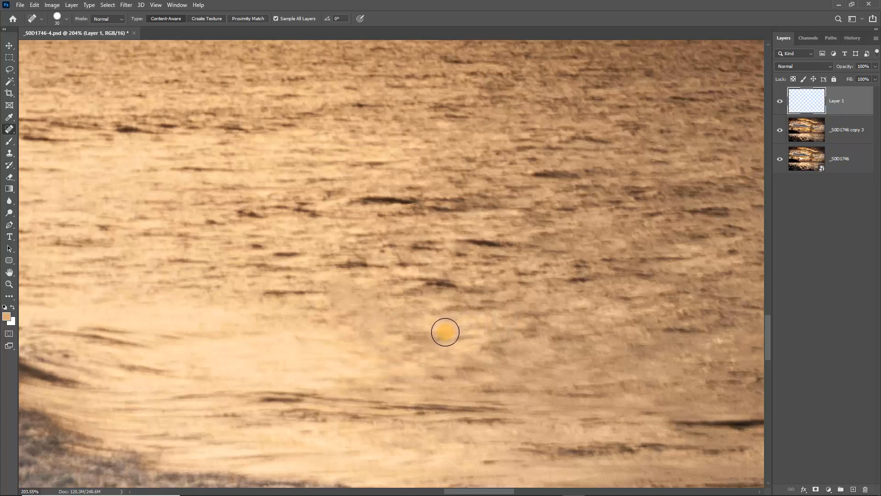
# - Switch to the Healing Brush tool
pyautogui.rightClick(13, 133)
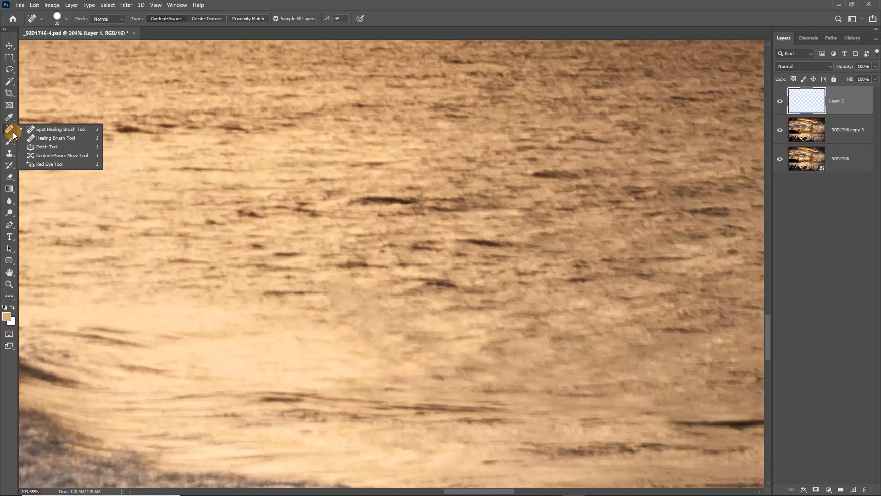
pyautogui.click(43, 137)
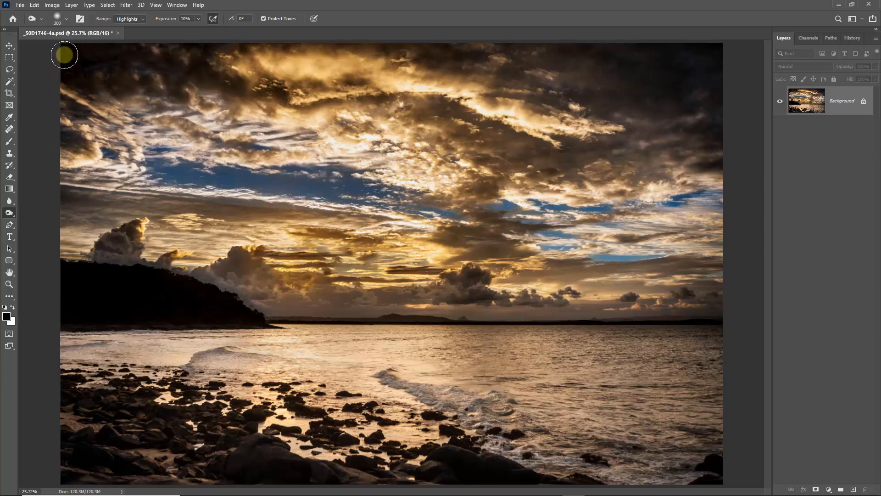
# - Resize _S0D1746-4a.psd to a width of 6000 pixels with the proportions unconstrained, and return to the toning tool
pyautogui.click(54, 7)
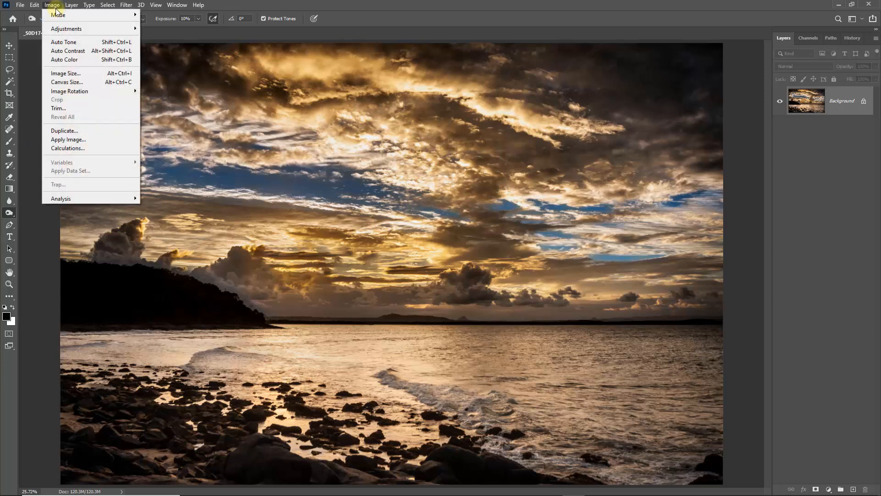
pyautogui.click(58, 75)
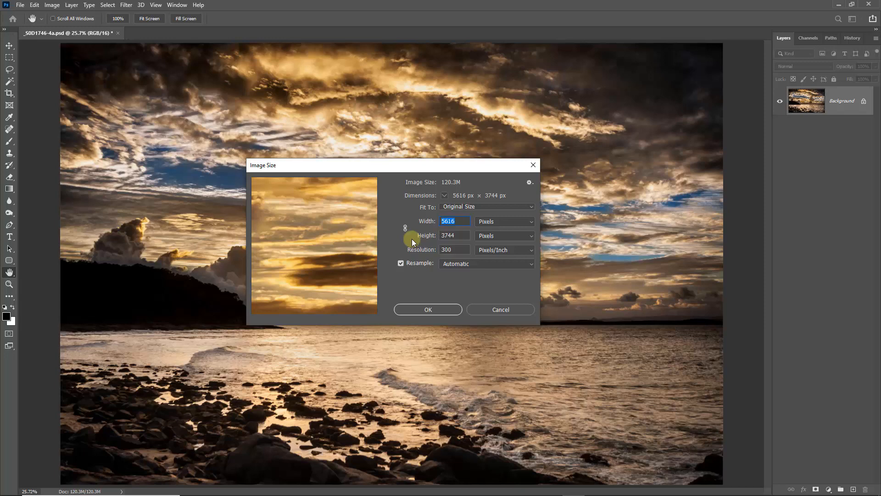
pyautogui.write('6000')
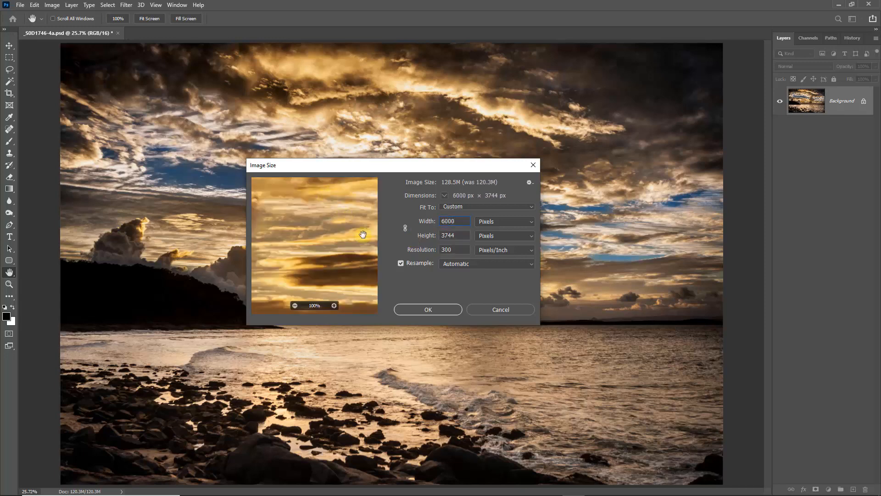
pyautogui.click(428, 309)
pyautogui.press('o')
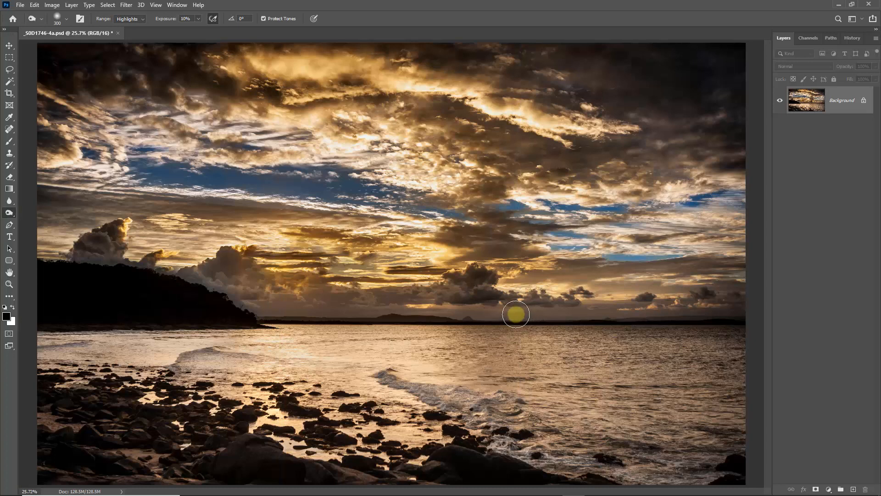